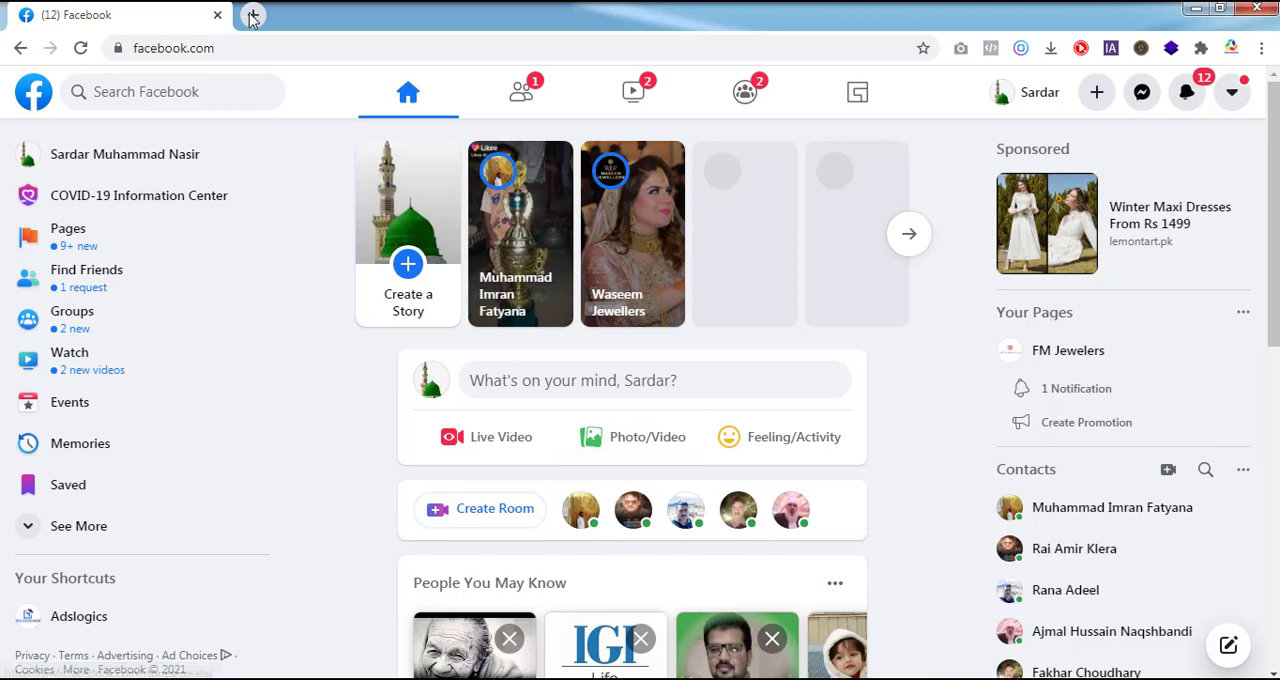
Step: Open business.facebook.com in a new tab and select the GF Social Media Agency business
{"action": "left_click", "coordinate": [253, 15]}
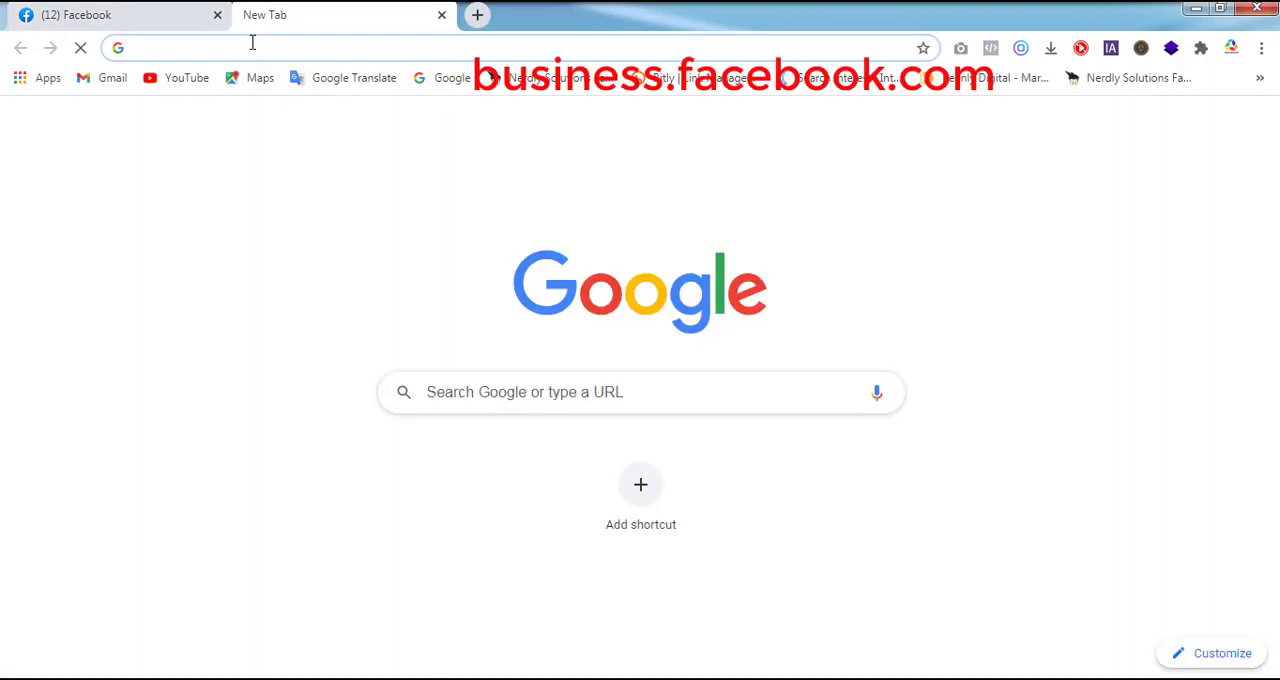
{"action": "left_click", "coordinate": [252, 44]}
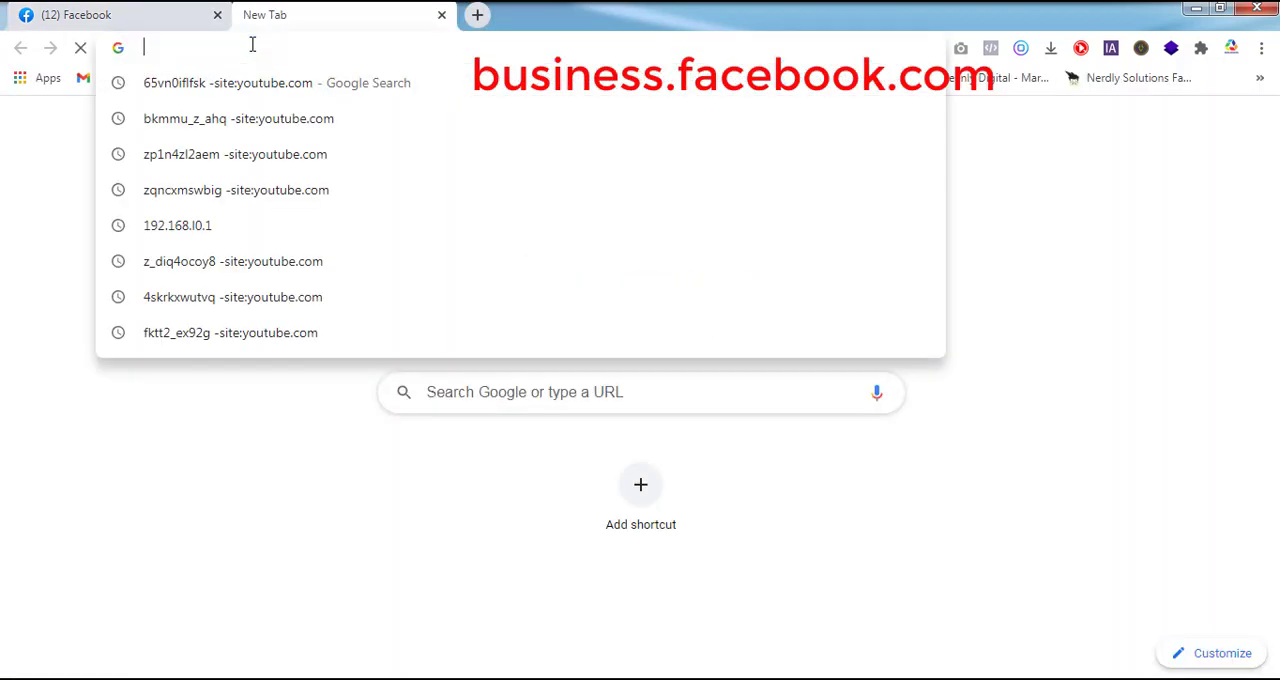
{"action": "type", "text": "business.facebook.com"}
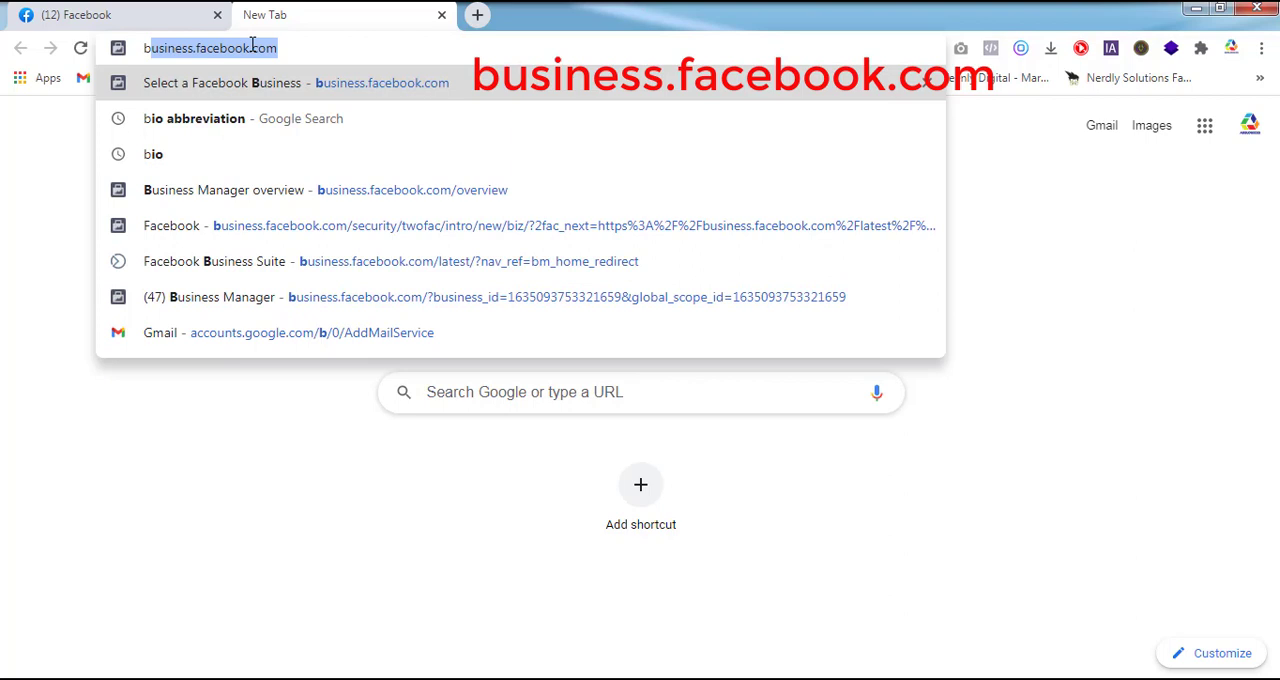
{"action": "key", "text": "Return"}
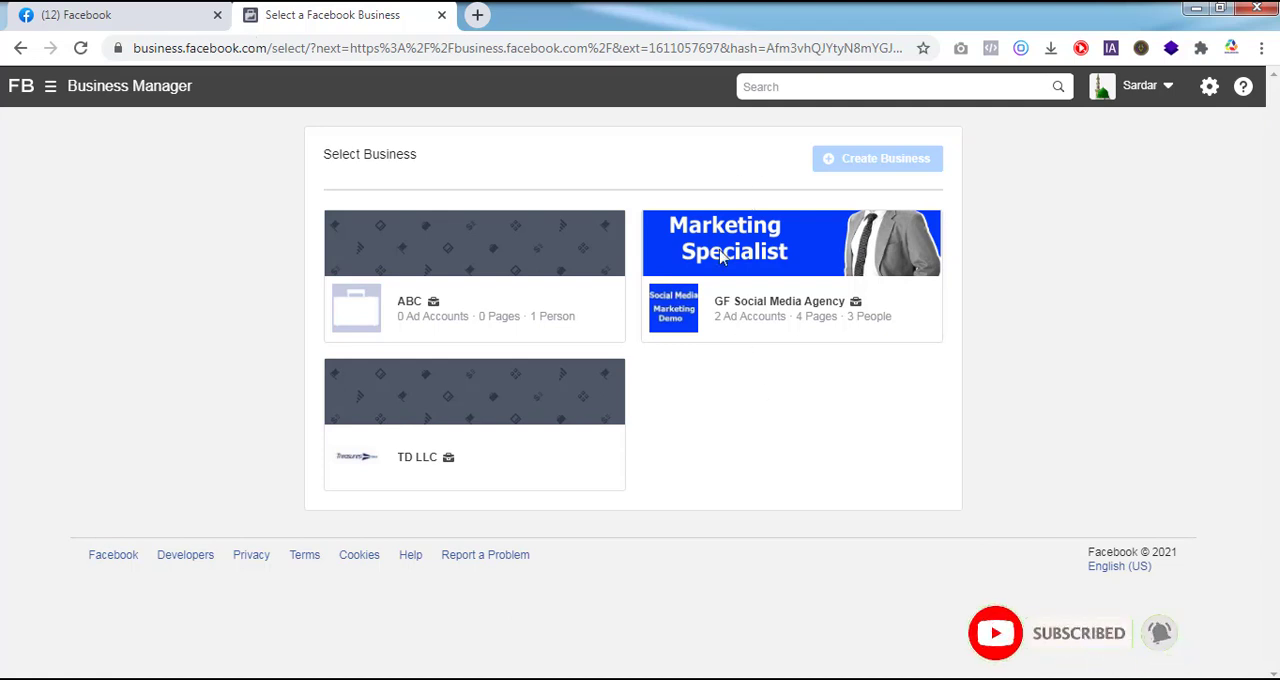
{"action": "left_click", "coordinate": [783, 308]}
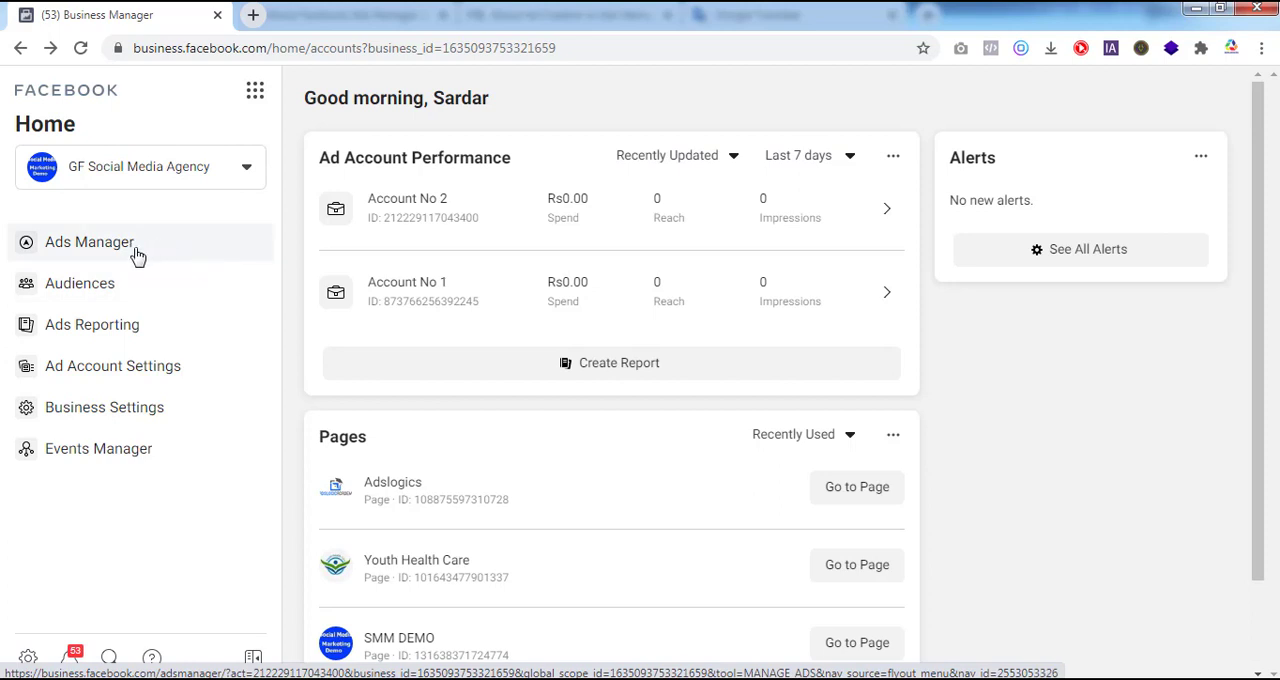
Step: Open Ads Manager for the GF Social Media Agency business
{"action": "left_click", "coordinate": [256, 93]}
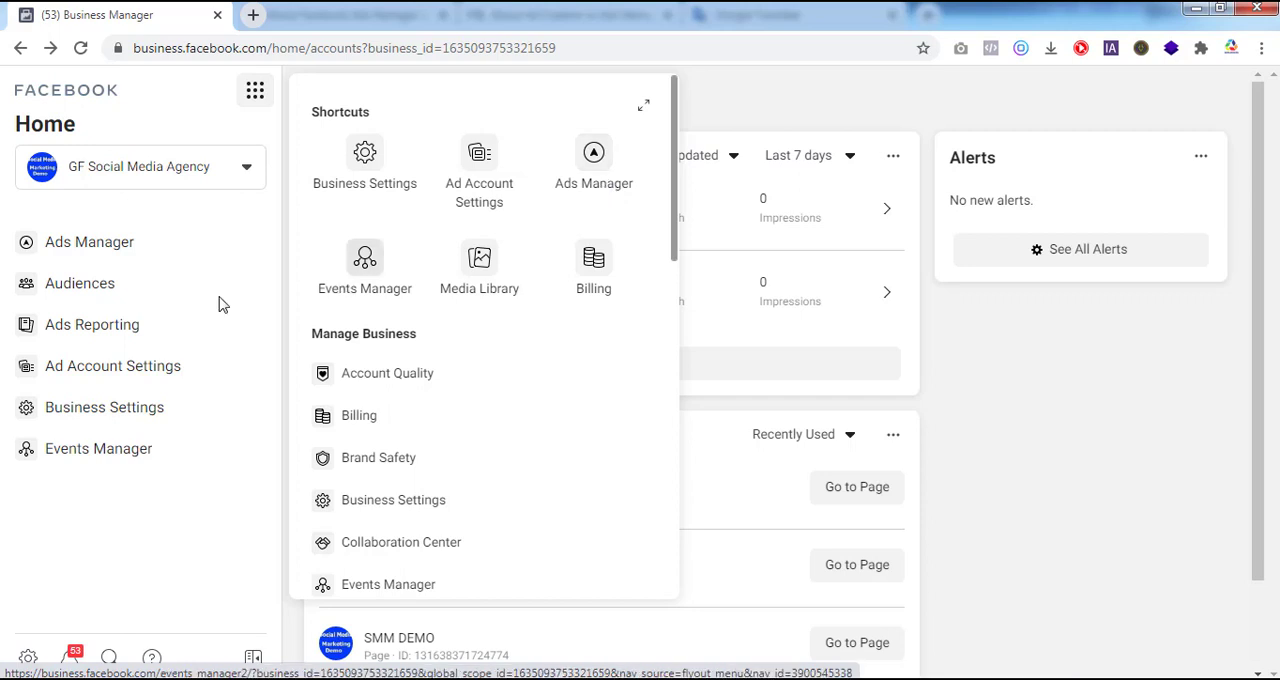
{"action": "left_click", "coordinate": [97, 254]}
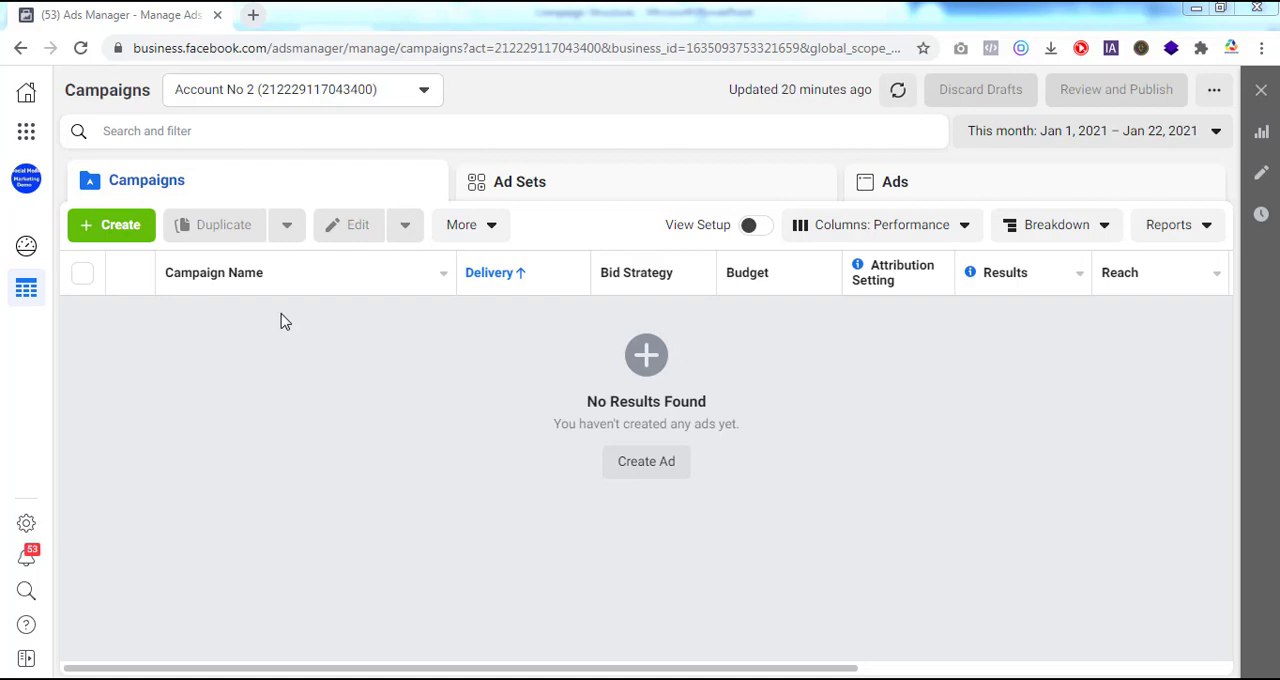
Step: Switch the ad account to Account No 1 and back to Account No 2
{"action": "left_click", "coordinate": [424, 92]}
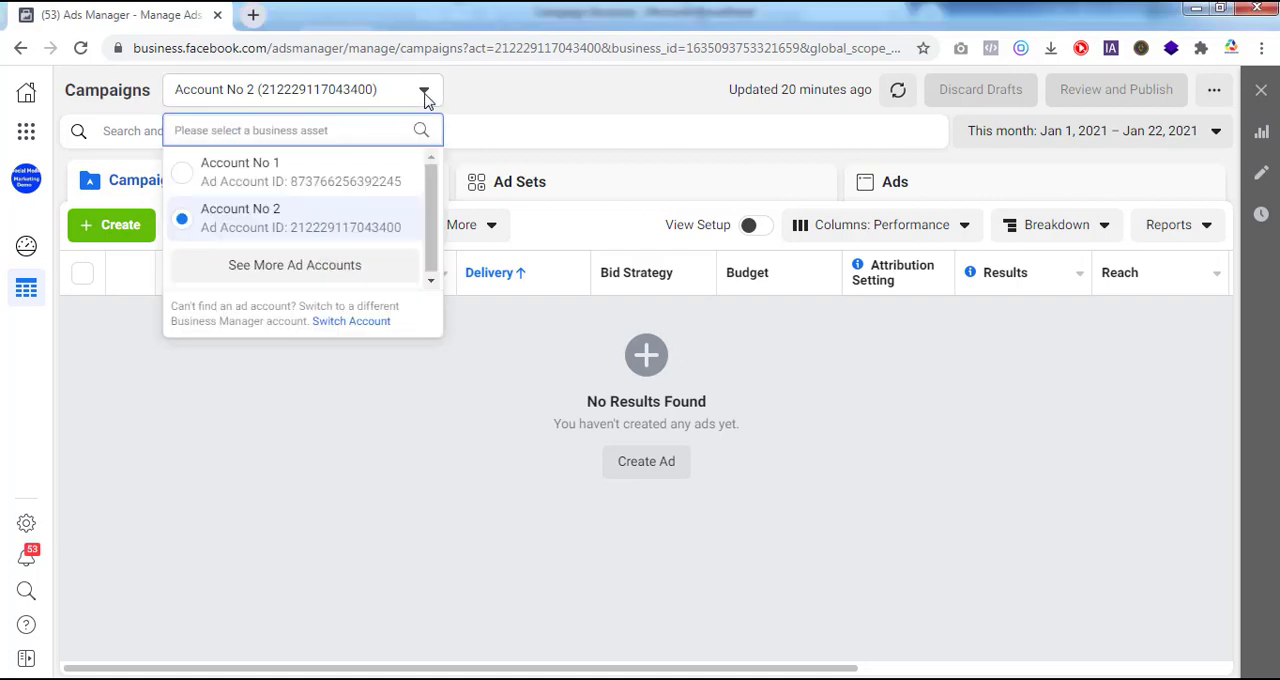
{"action": "left_click", "coordinate": [400, 168]}
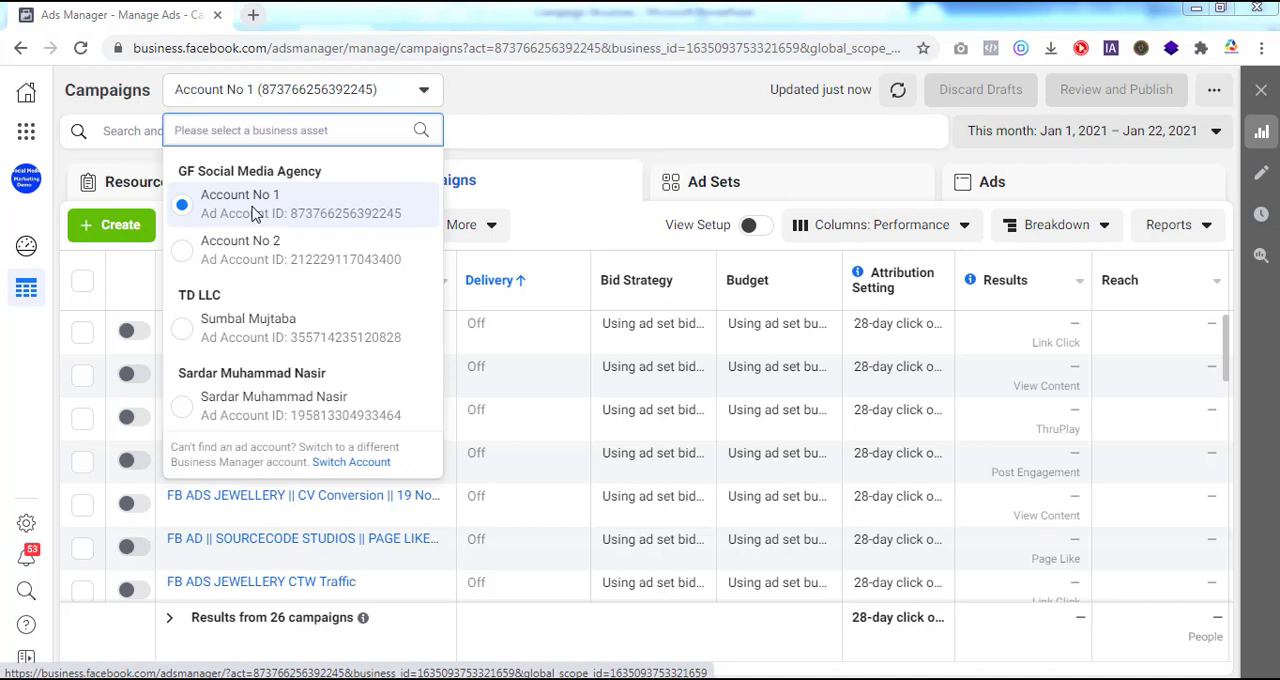
{"action": "left_click", "coordinate": [186, 256]}
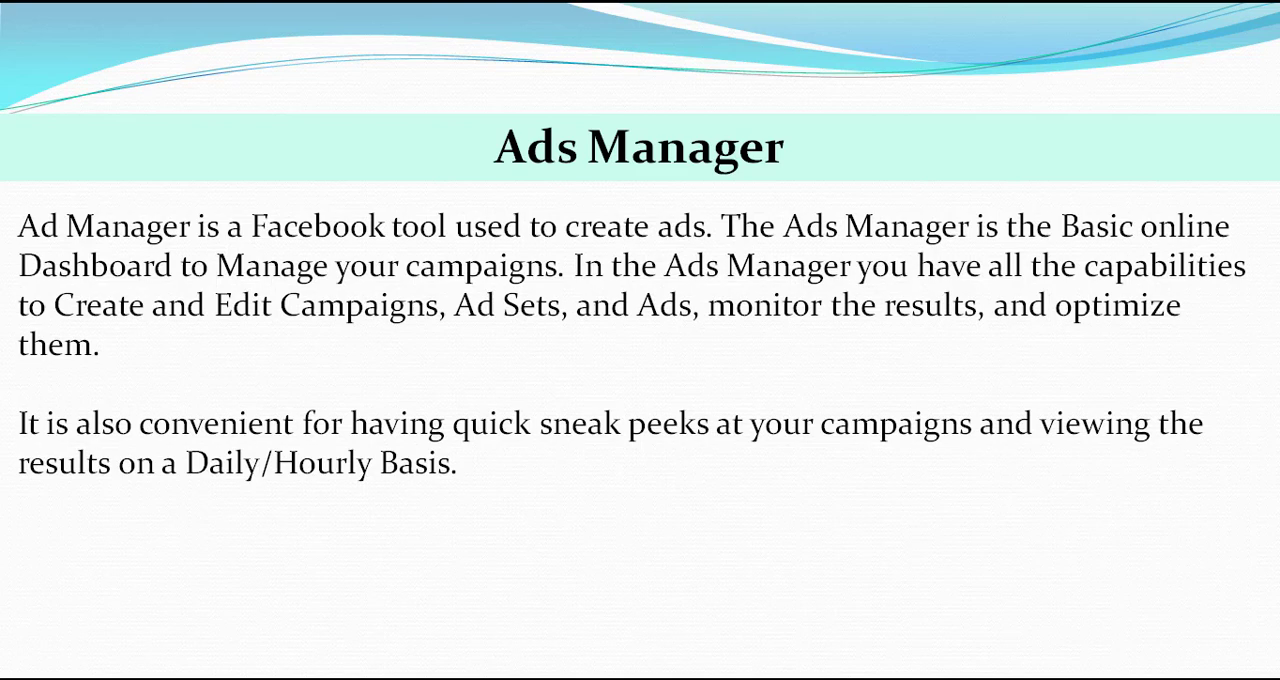
{"action": "key", "text": "Right"}
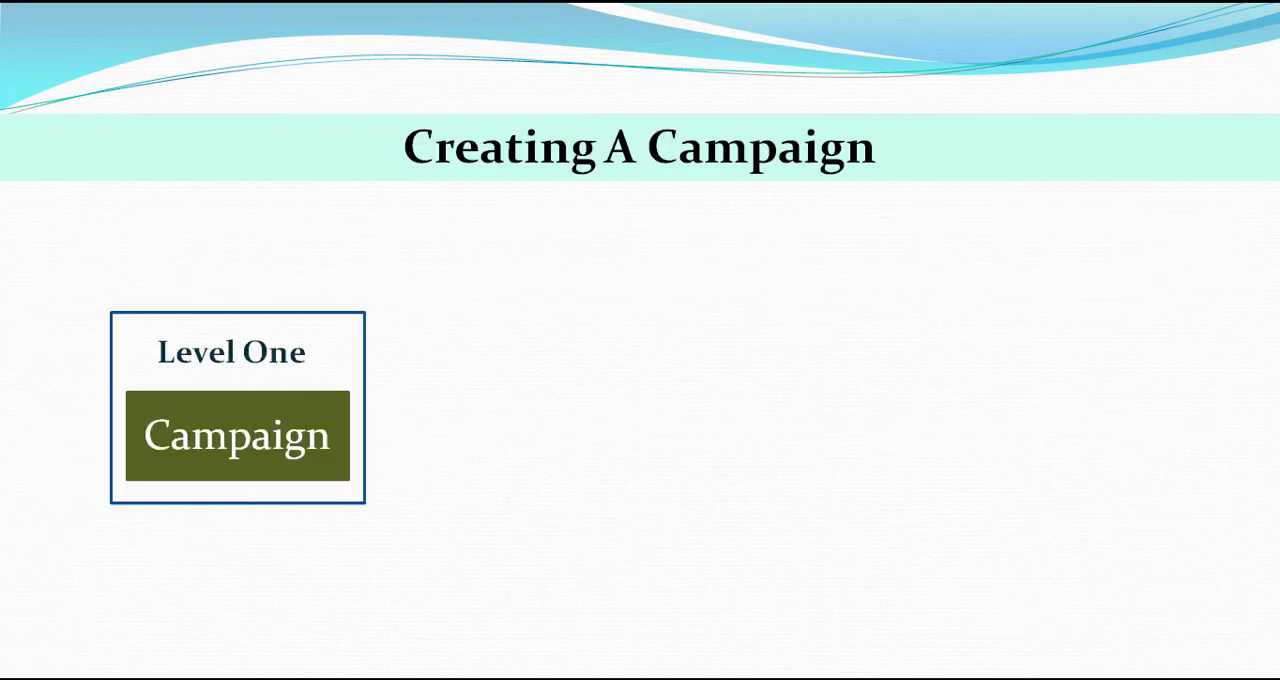
{"action": "key", "text": "Right"}
{"action": "key", "text": "Right"}
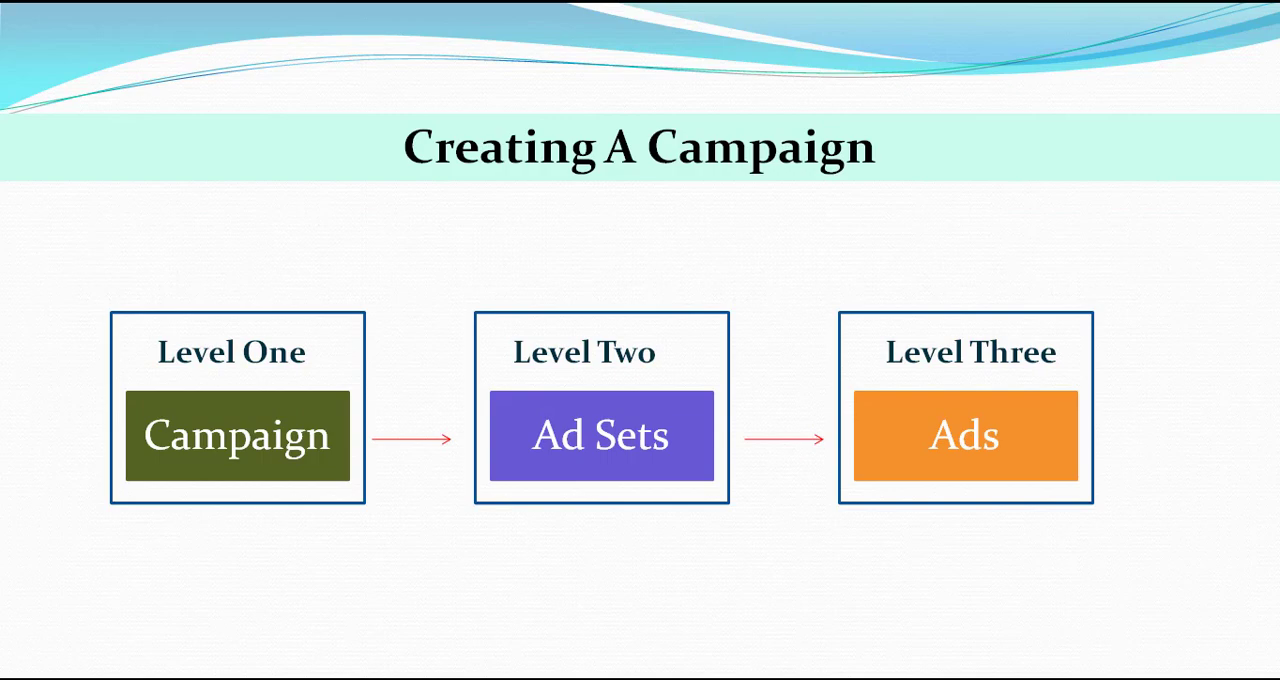
Step: Switch to Ads Manager in the browser and examine the Ad Sets, Ads and Campaigns levels of the account
{"action": "key", "text": "alt+Tab"}
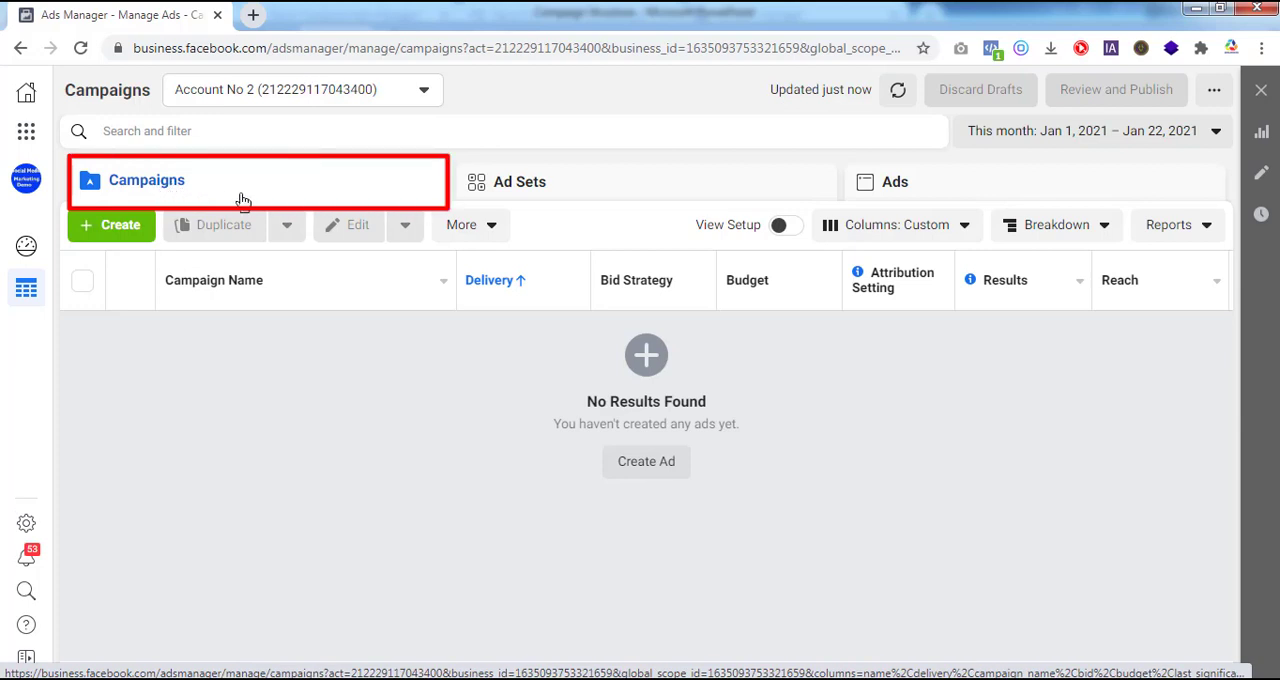
{"action": "left_click", "coordinate": [653, 190]}
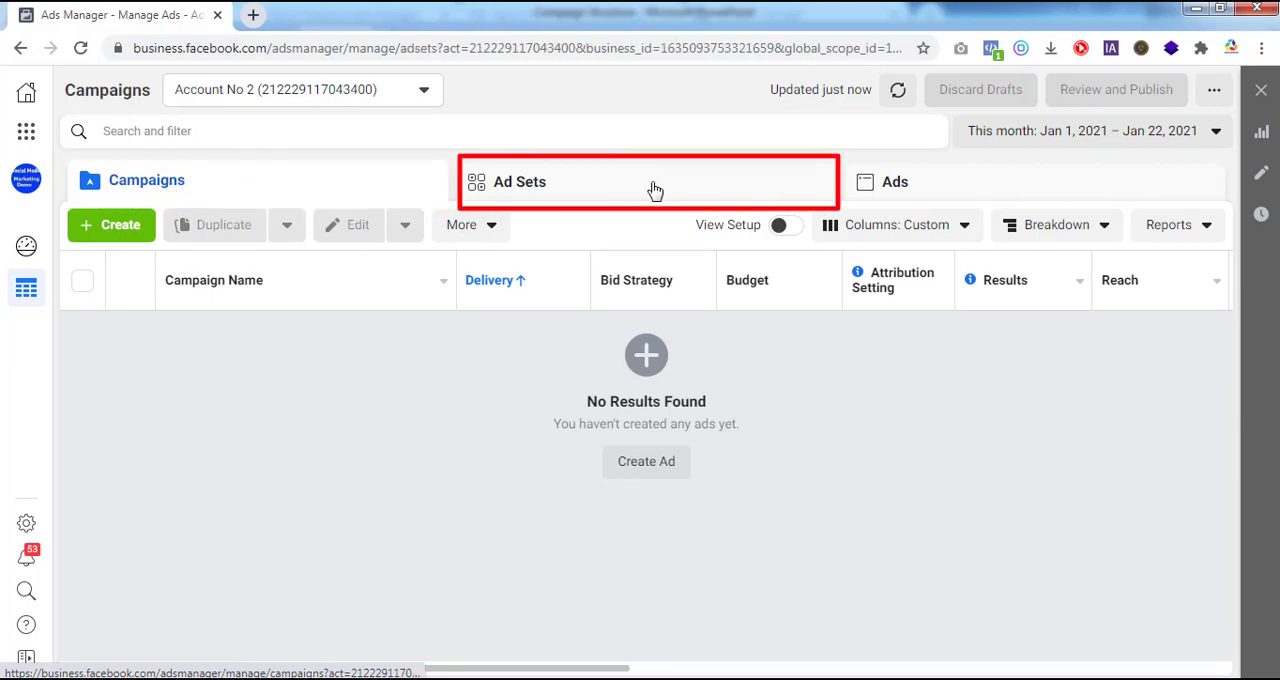
{"action": "left_click", "coordinate": [1021, 185]}
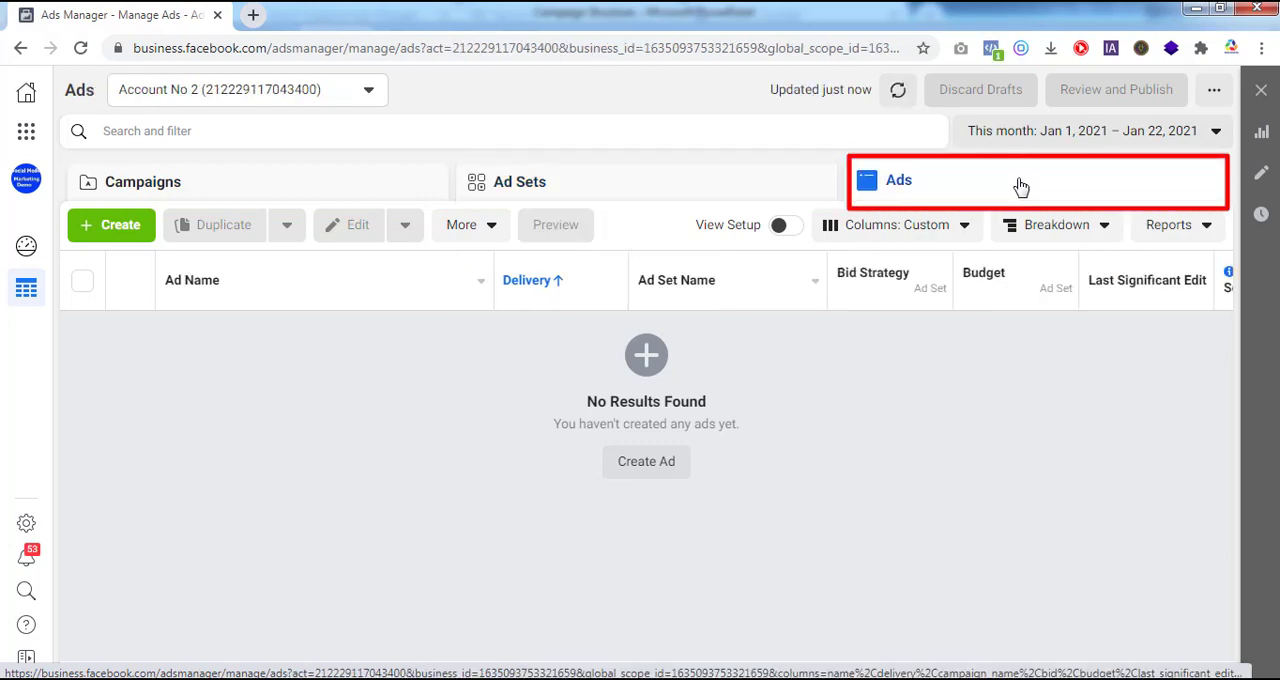
{"action": "left_click", "coordinate": [255, 200]}
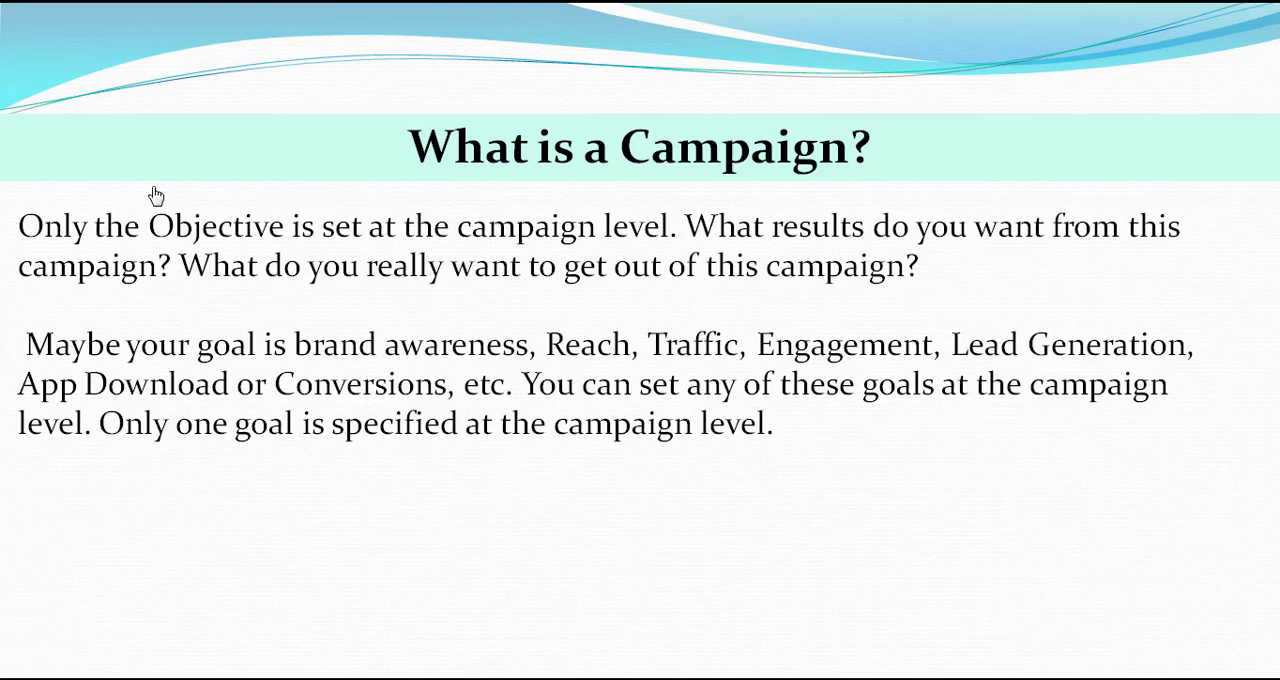
Step: Return to Ads Manager and create a new campaign named Website Traffic with the Traffic objective
{"action": "key", "text": "alt+Tab"}
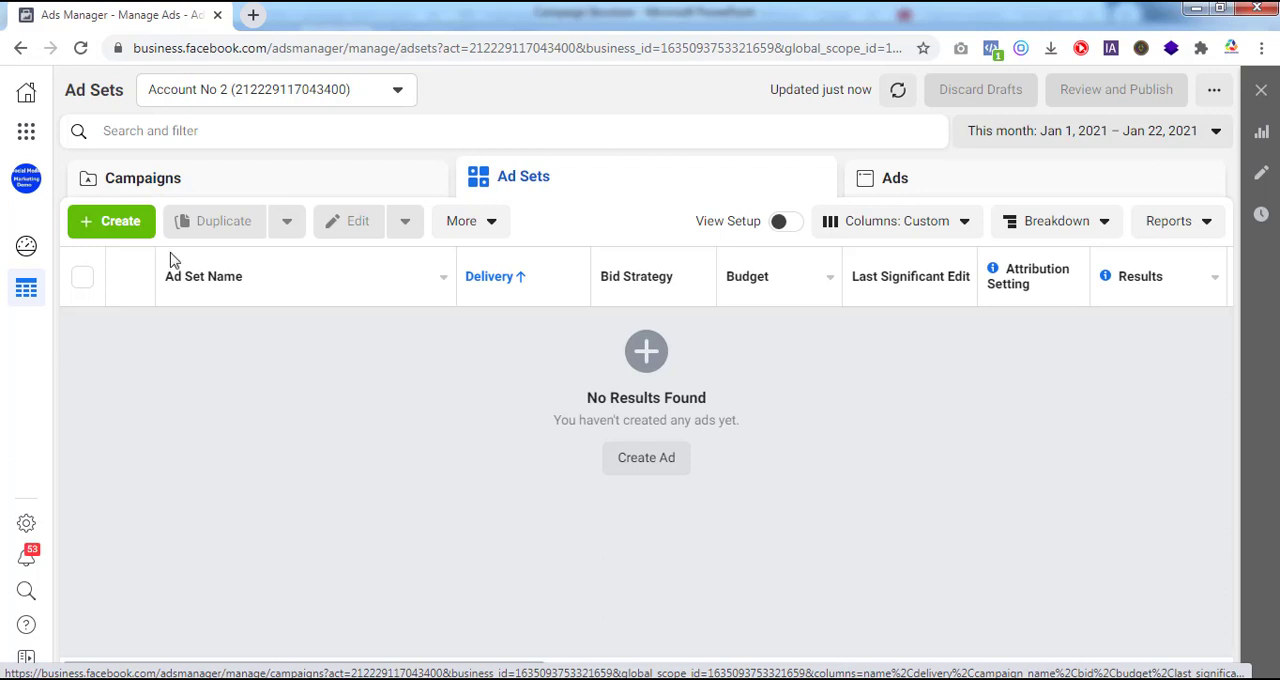
{"action": "left_click", "coordinate": [172, 187]}
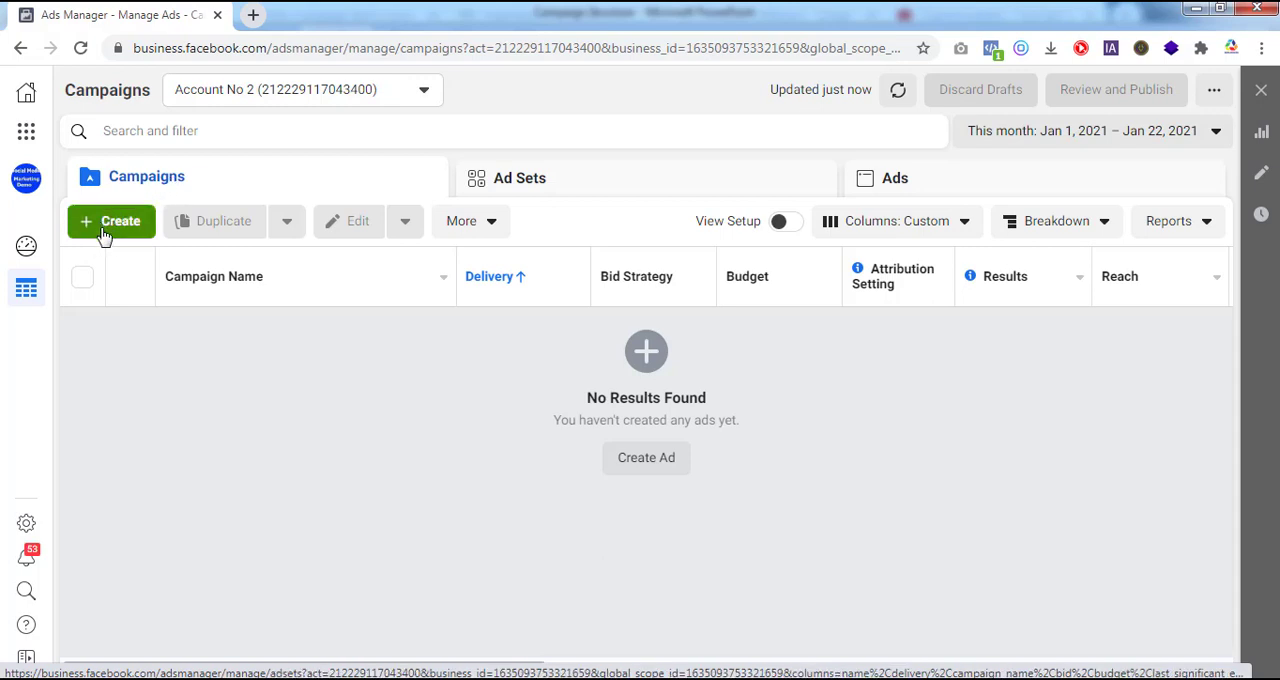
{"action": "left_click", "coordinate": [119, 222]}
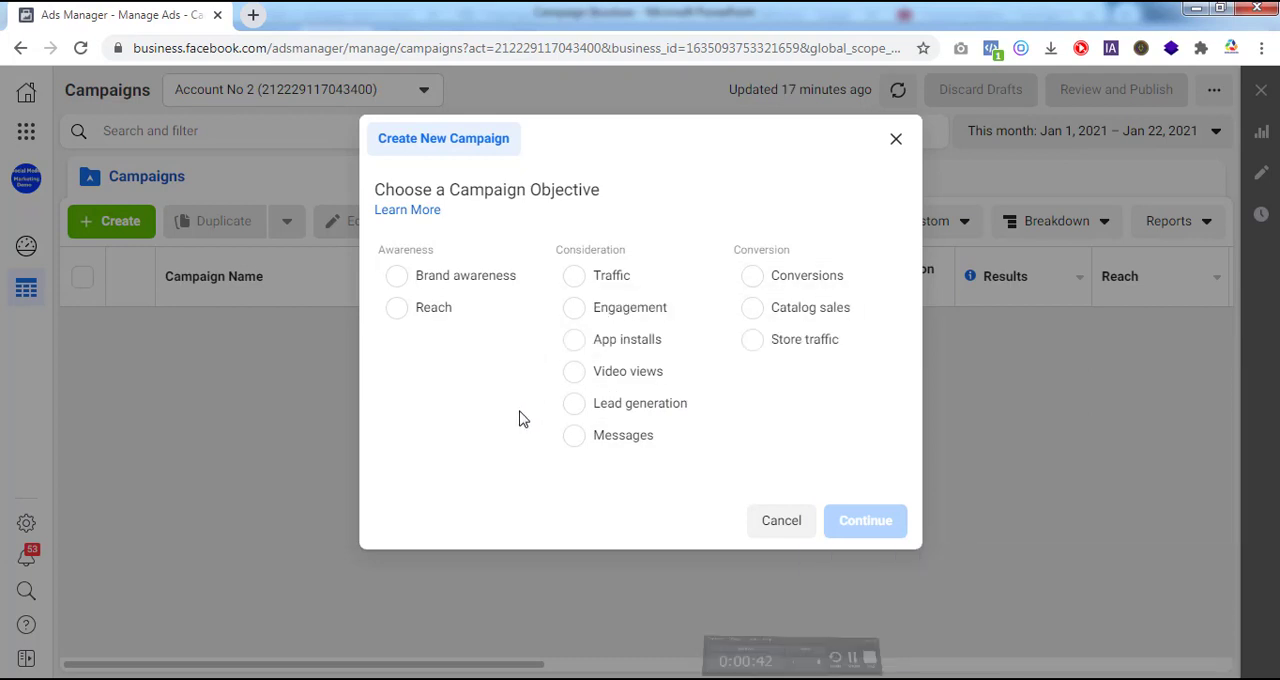
{"action": "left_click", "coordinate": [577, 288]}
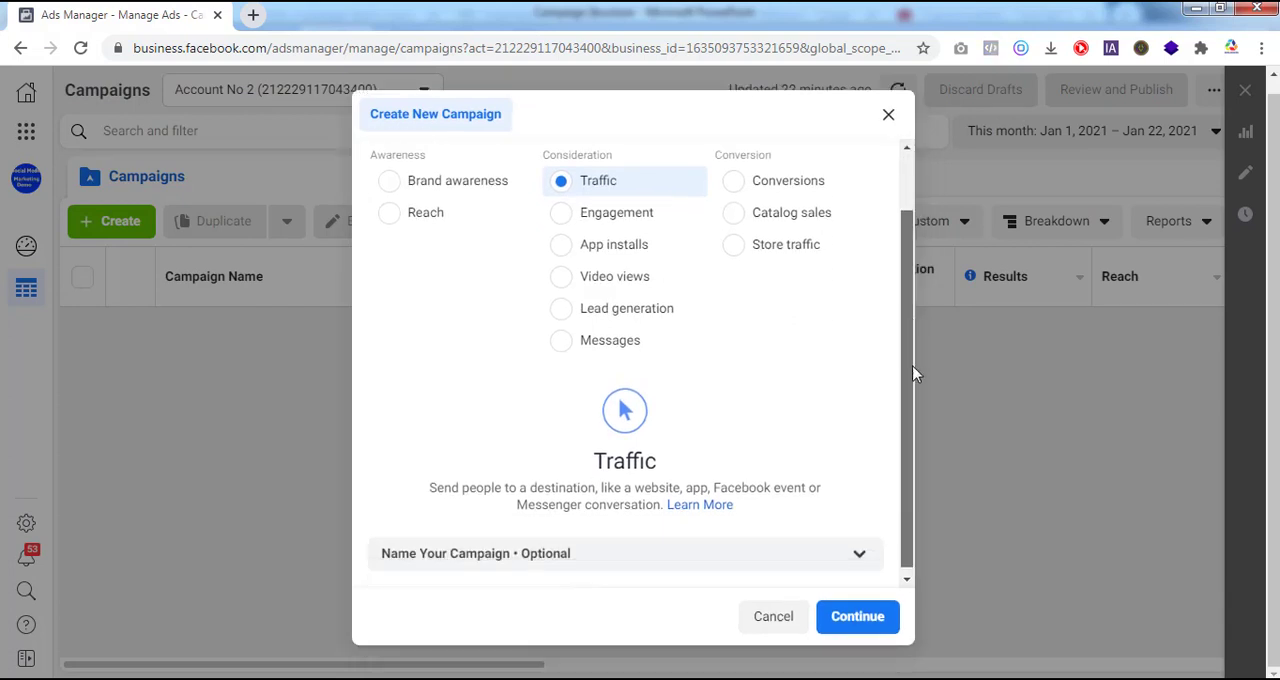
{"action": "left_click_drag", "start_coordinate": [917, 344], "coordinate": [902, 157]}
{"action": "left_click", "coordinate": [860, 618]}
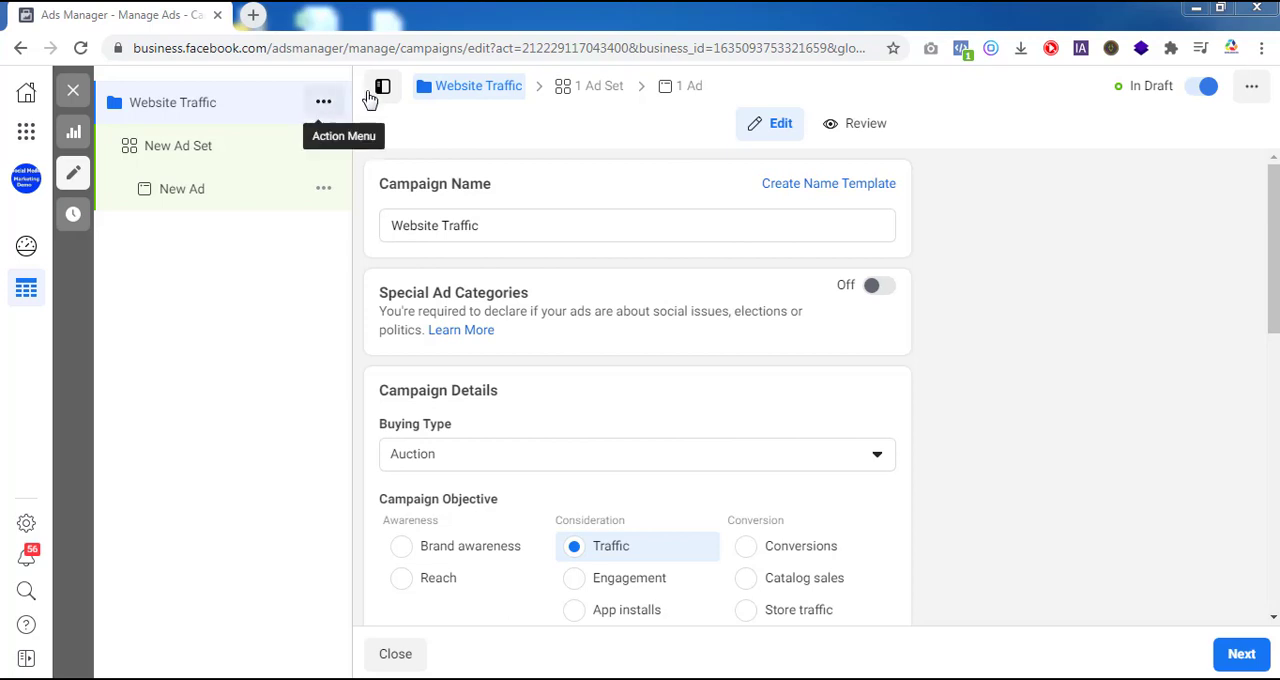
Step: Proceed from the Website Traffic campaign details to its ad set settings
{"action": "left_click", "coordinate": [484, 225]}
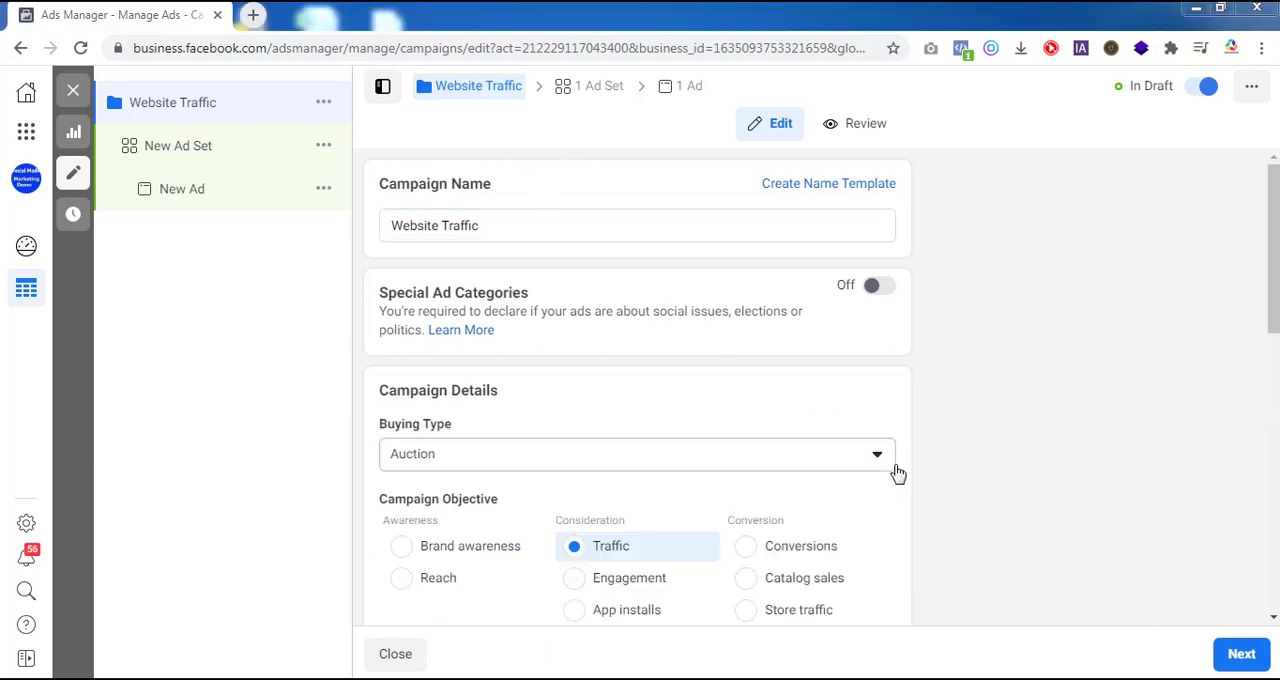
{"action": "left_click", "coordinate": [1240, 656]}
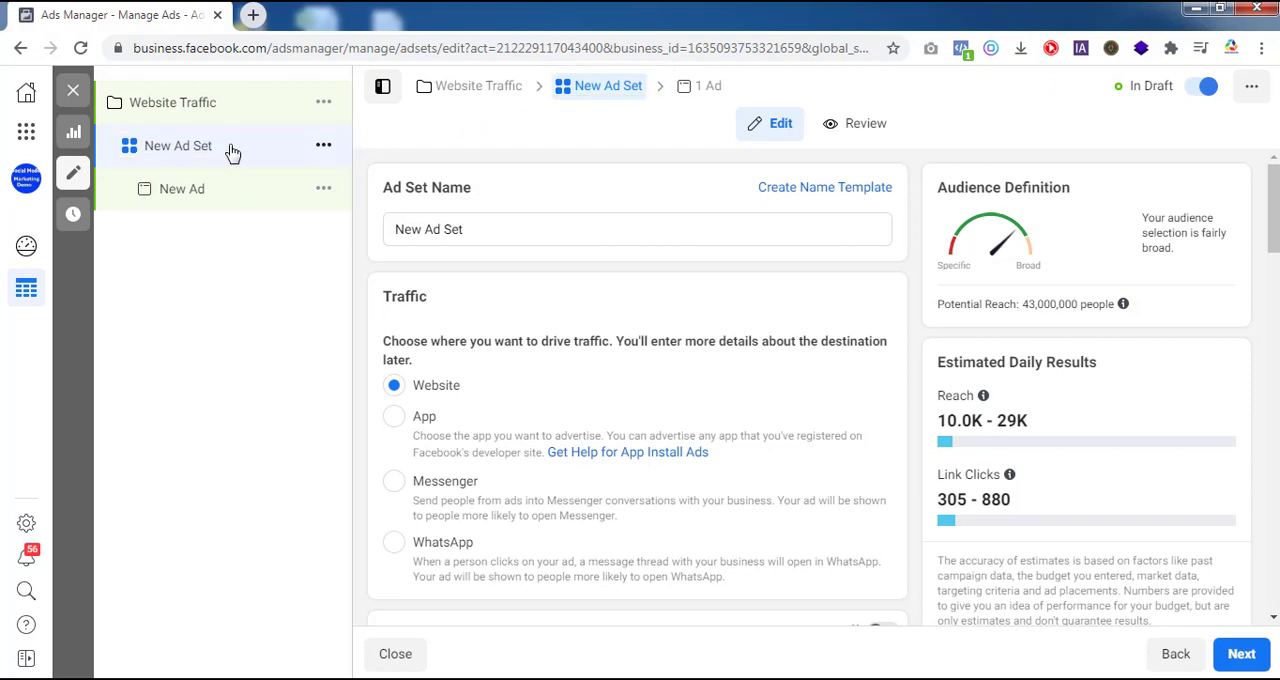
Step: Close the editor, reopen the draft New Ad Set for editing and switch its placements to Manual Placements
{"action": "left_click", "coordinate": [73, 95]}
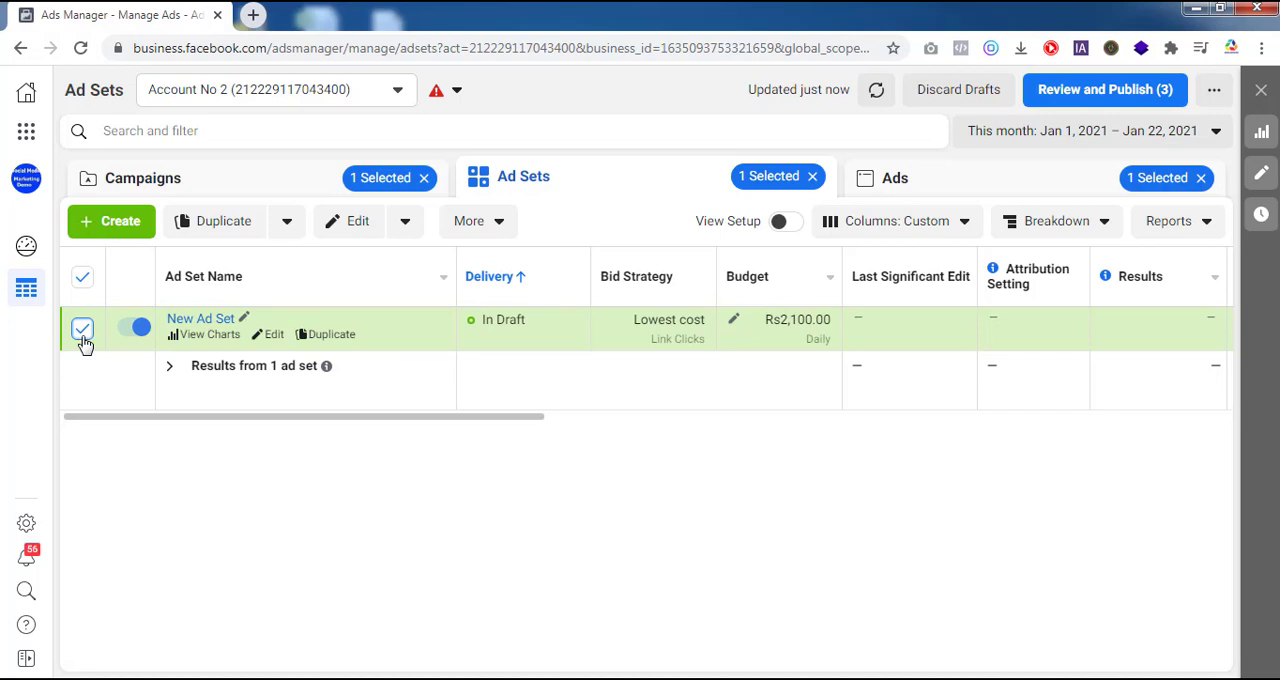
{"action": "left_click", "coordinate": [352, 233]}
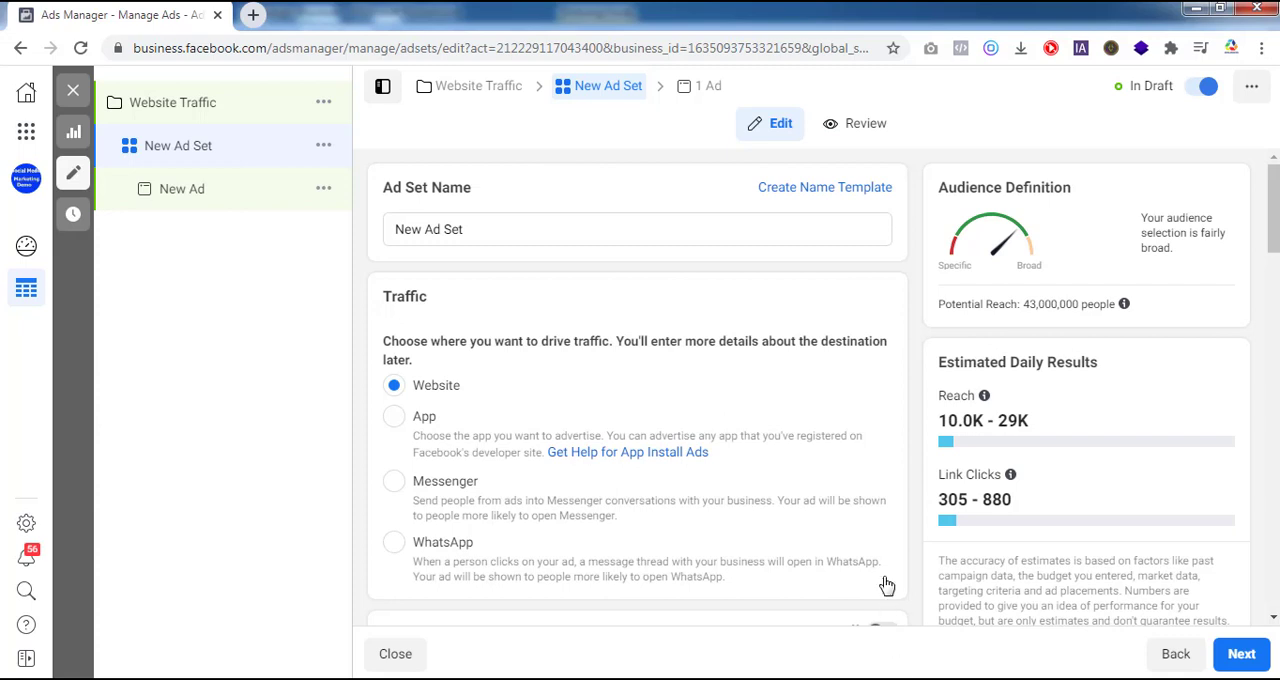
{"action": "scroll", "coordinate": [912, 580], "scroll_direction": "down", "scroll_amount": 4}
{"action": "scroll", "coordinate": [931, 310], "scroll_direction": "down", "scroll_amount": 3}
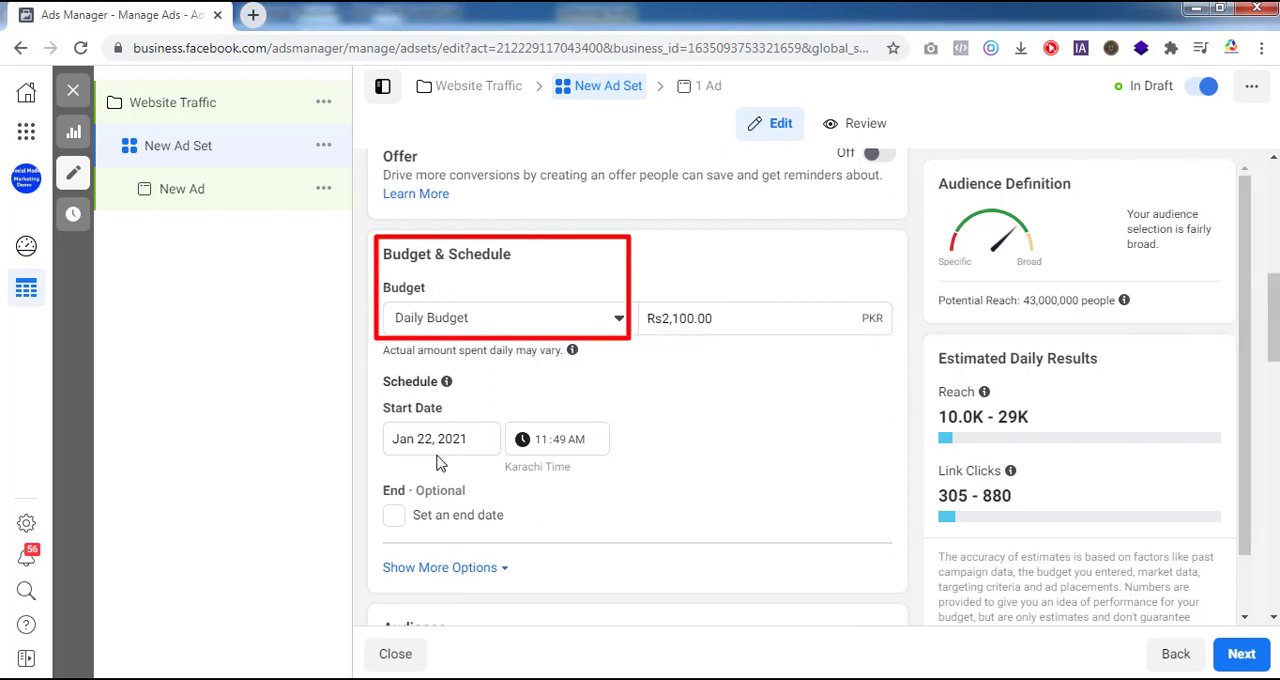
{"action": "scroll", "coordinate": [611, 405], "scroll_direction": "down", "scroll_amount": 4}
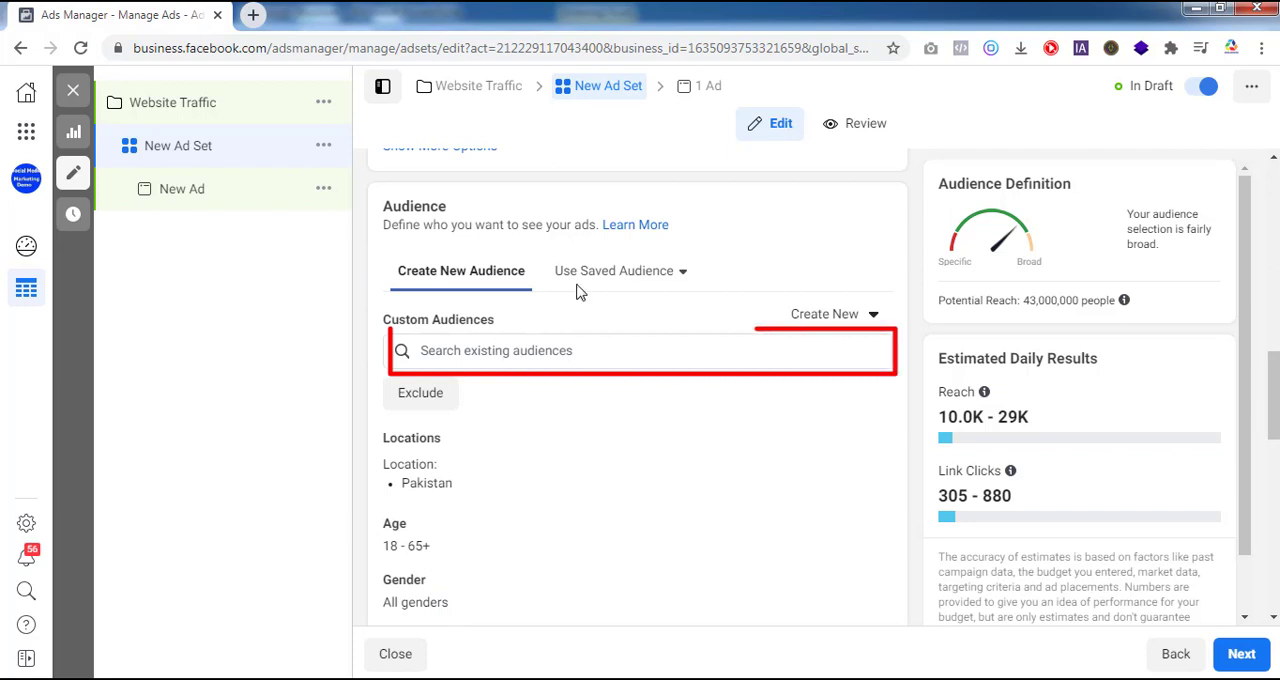
{"action": "scroll", "coordinate": [585, 284], "scroll_direction": "down", "scroll_amount": 1}
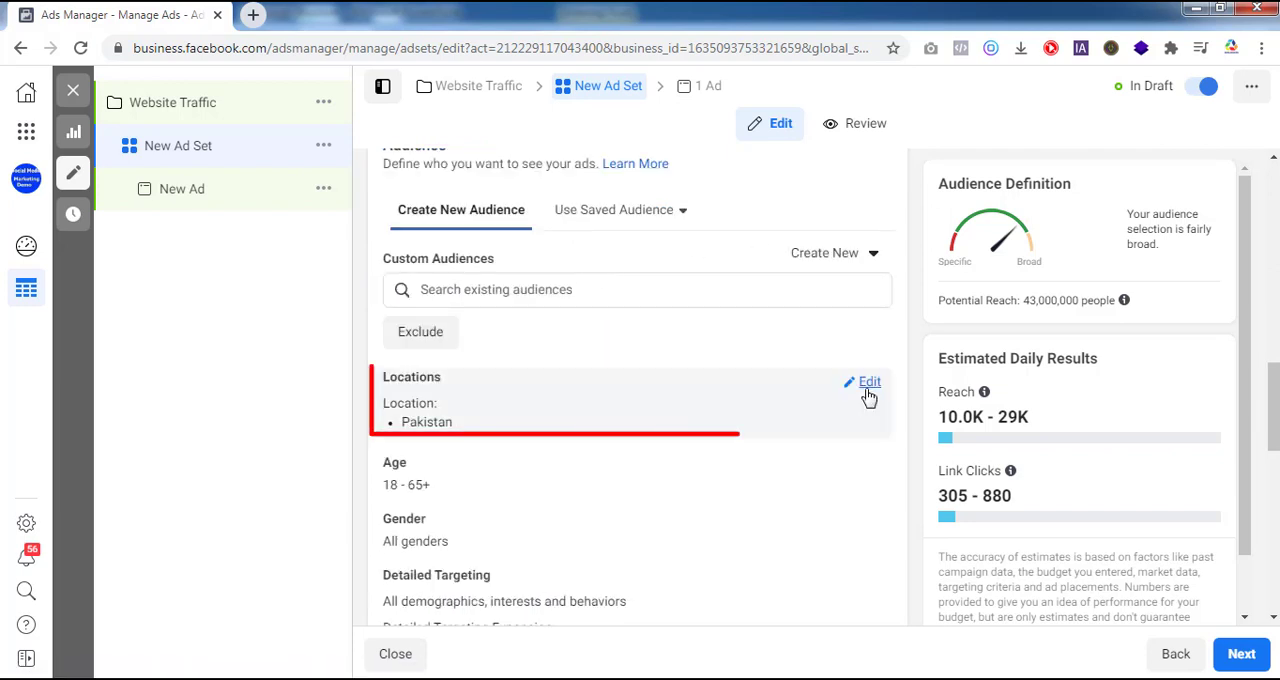
{"action": "scroll", "coordinate": [833, 356], "scroll_direction": "down", "scroll_amount": 2}
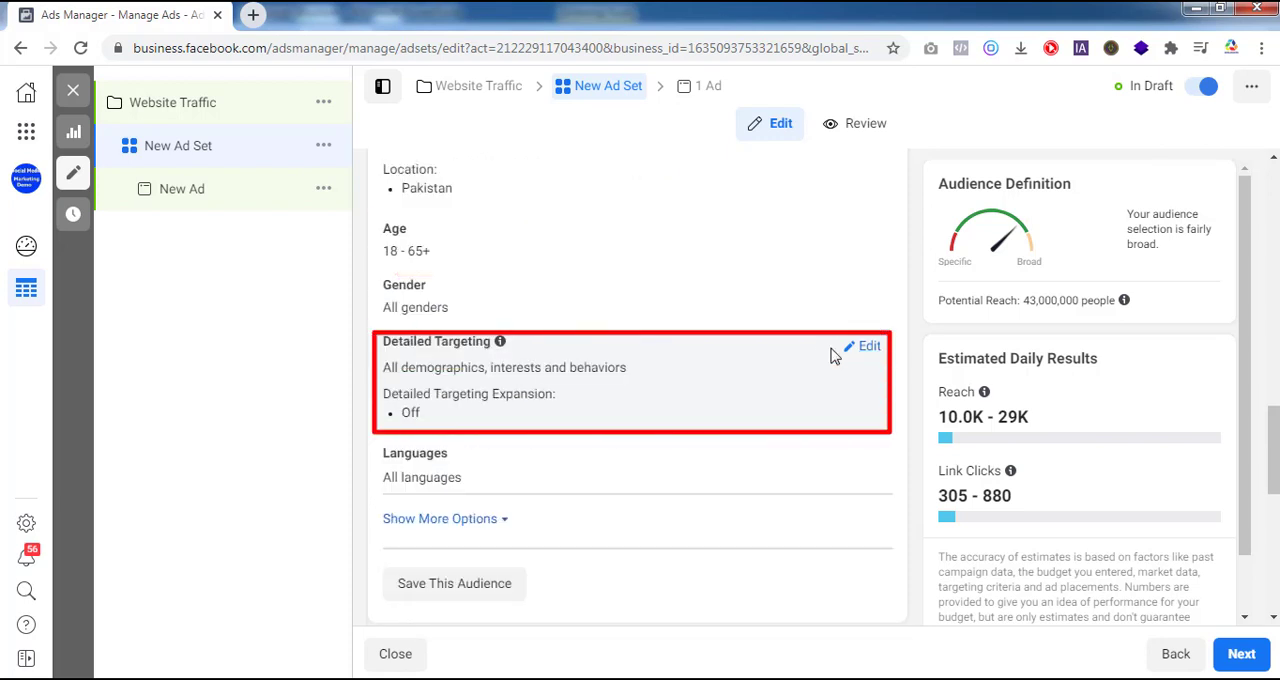
{"action": "scroll", "coordinate": [833, 356], "scroll_direction": "down", "scroll_amount": 4}
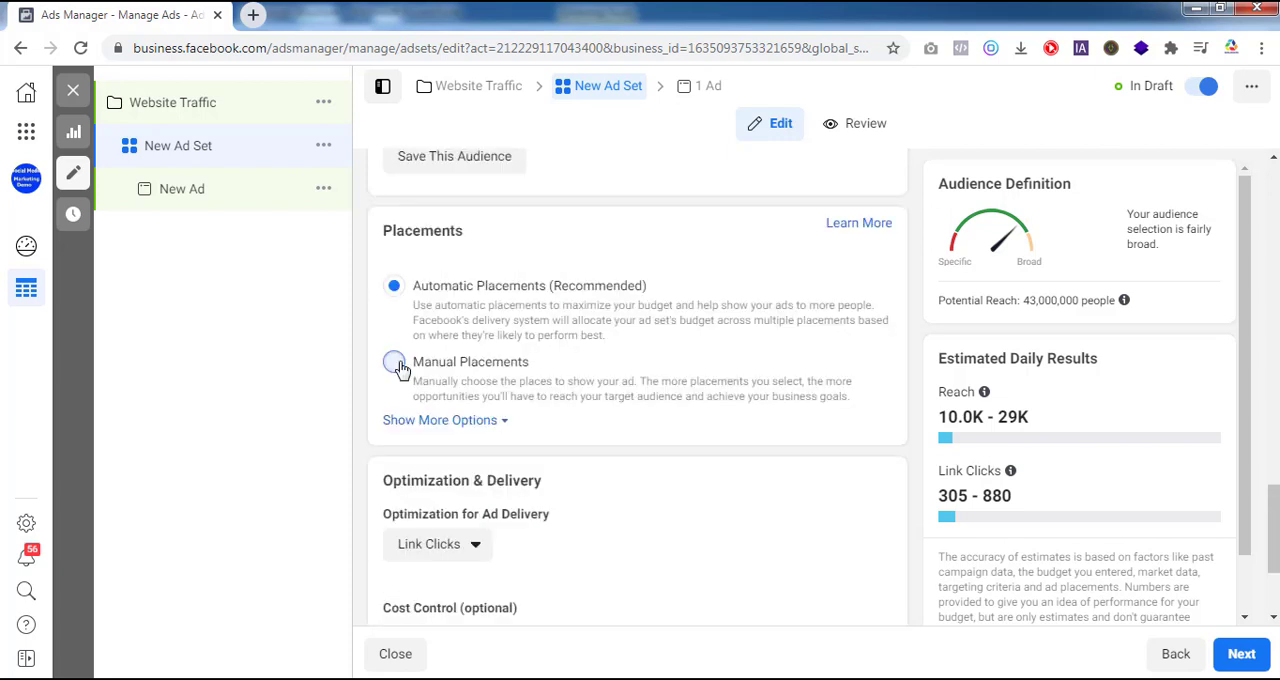
{"action": "left_click", "coordinate": [397, 366]}
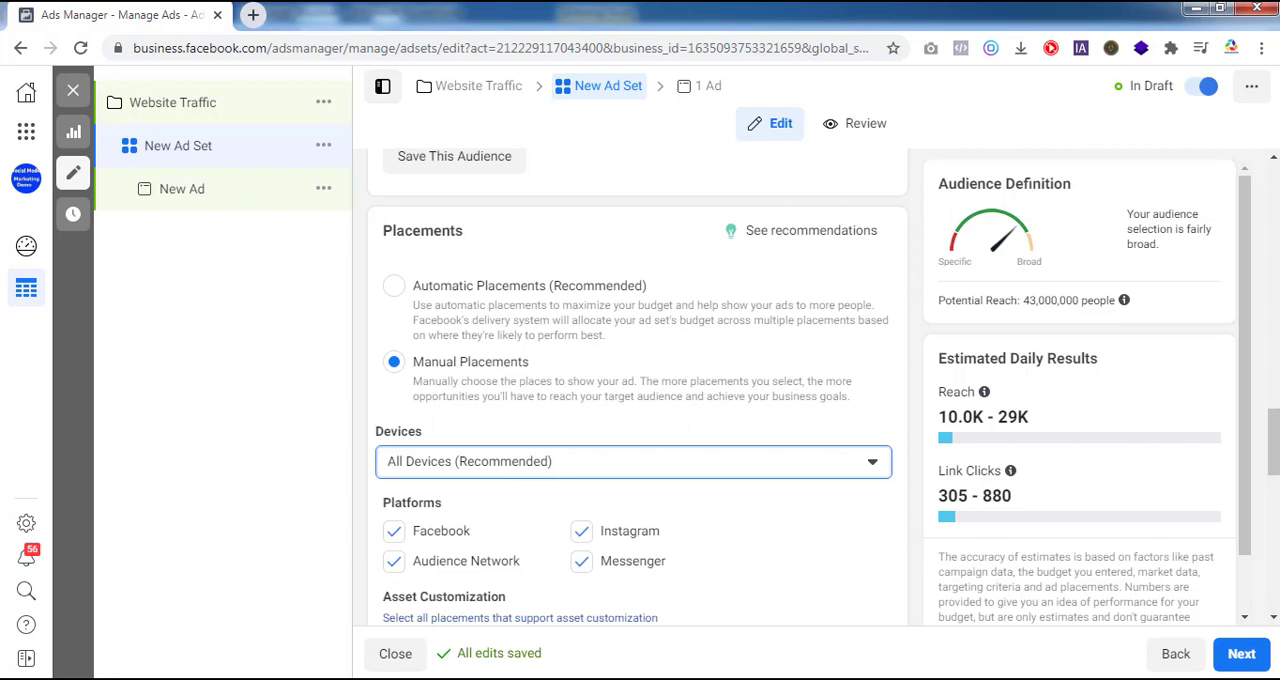
{"action": "scroll", "coordinate": [455, 410], "scroll_direction": "down", "scroll_amount": 1}
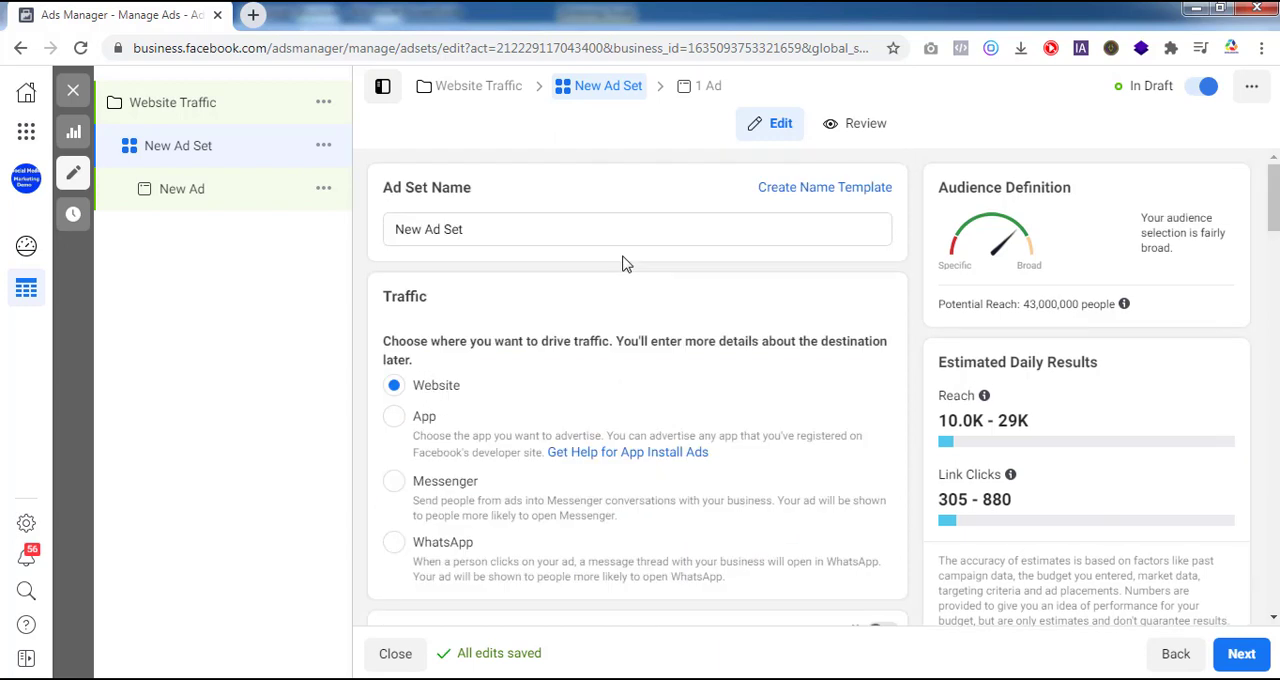
Step: Proceed to the New Ad settings and examine the destination options and the required Website URL field
{"action": "left_click", "coordinate": [488, 229]}
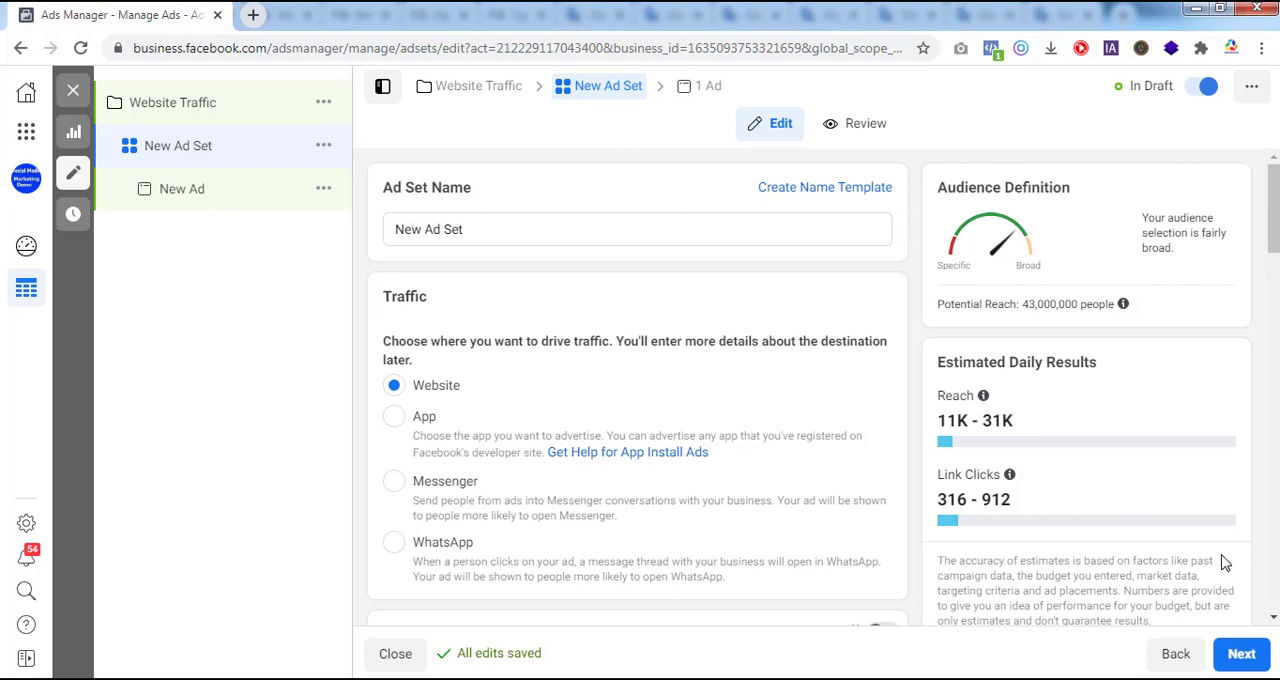
{"action": "left_click", "coordinate": [1243, 655]}
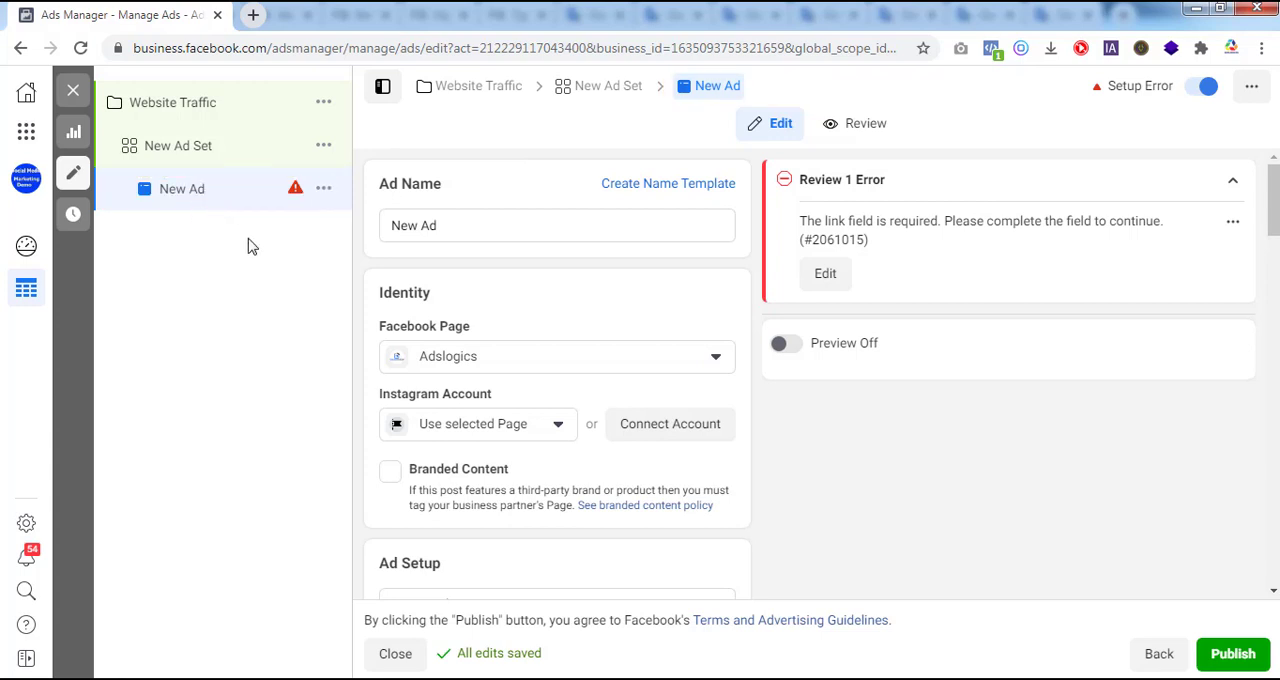
{"action": "mouse_move", "coordinate": [295, 200]}
{"action": "left_click_drag", "start_coordinate": [1273, 195], "coordinate": [1273, 415]}
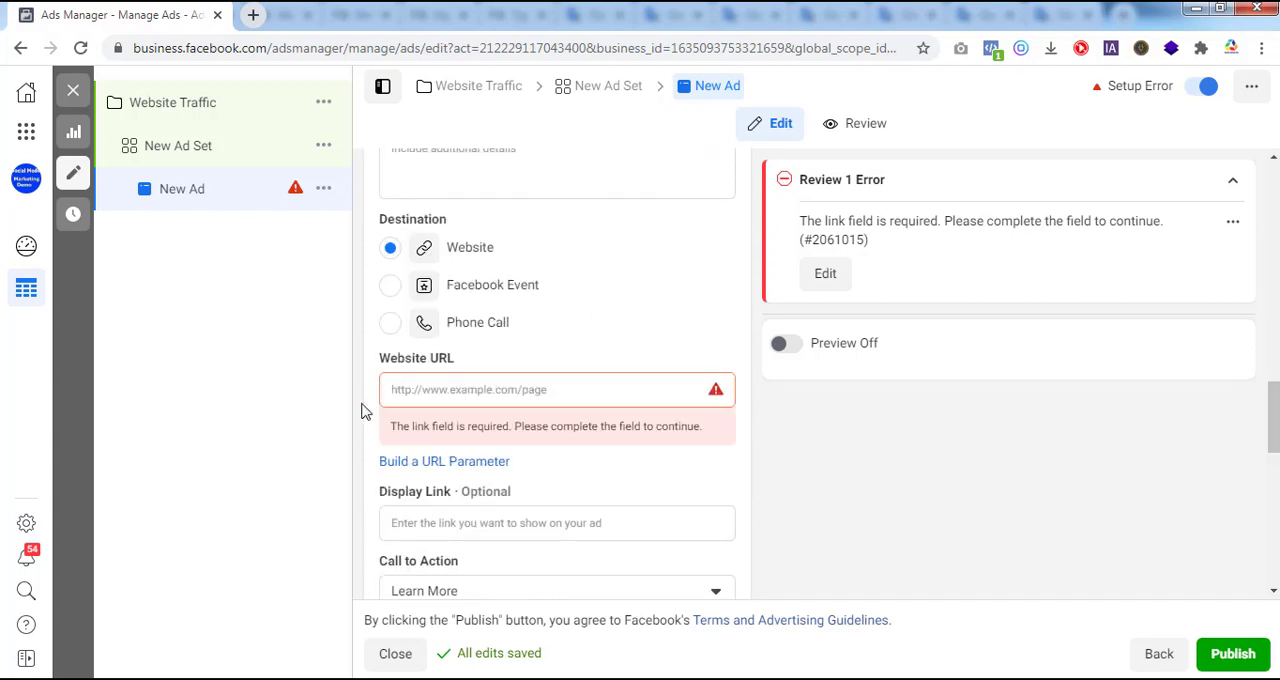
{"action": "left_click", "coordinate": [401, 389]}
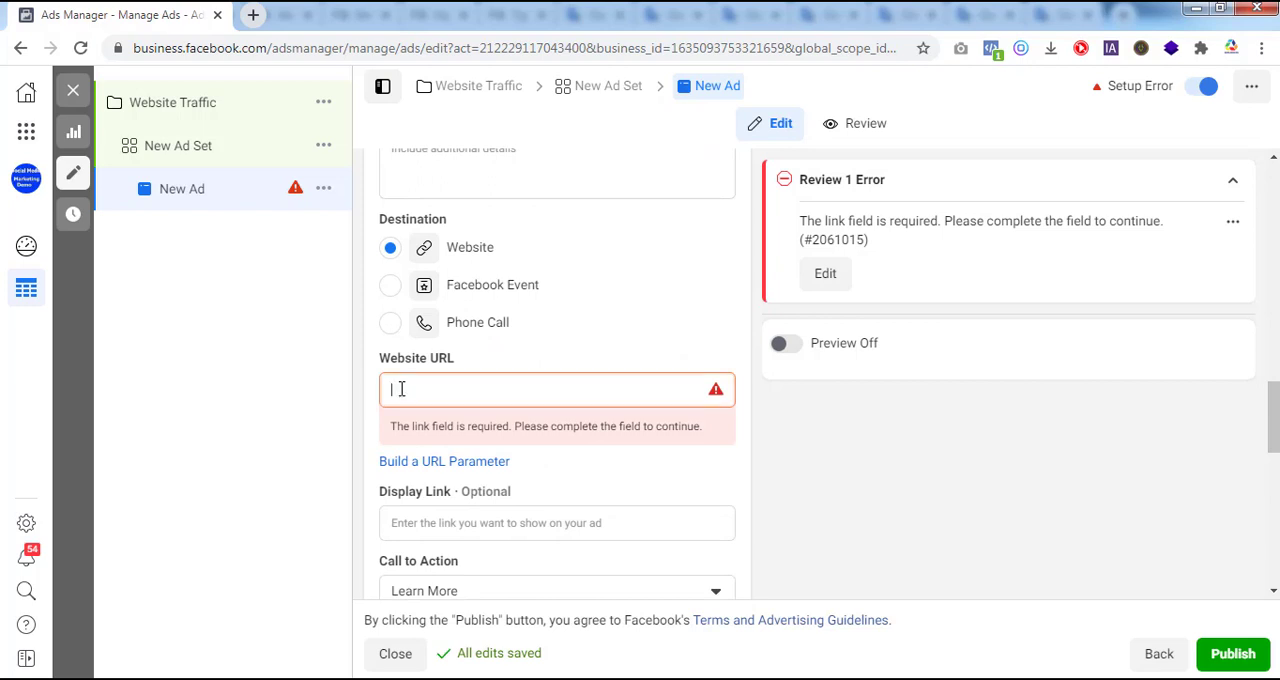
{"action": "type", "text": "http://adslogics.com/"}
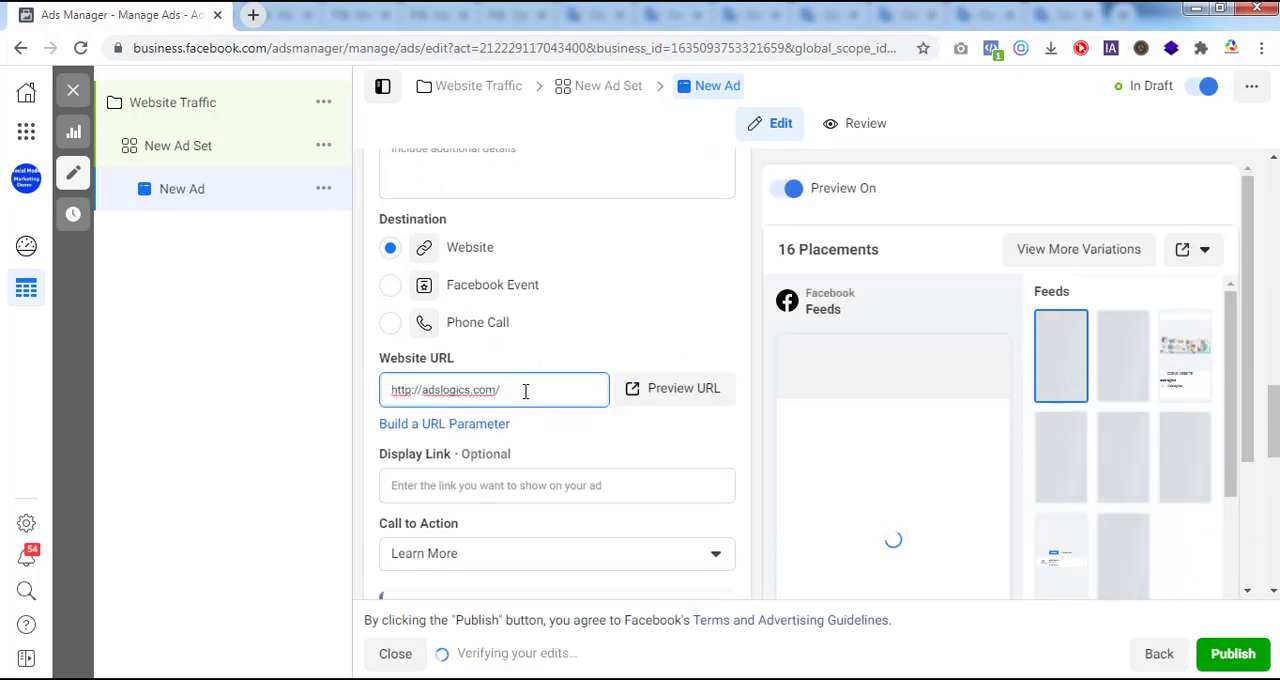
Step: Examine the Facebook Marketing Course ad's settings from identity and format through creative, text, website destination and call to action to tracking
{"action": "scroll", "coordinate": [1275, 398], "scroll_direction": "up", "scroll_amount": 1}
{"action": "scroll", "coordinate": [1275, 398], "scroll_direction": "up", "scroll_amount": 10}
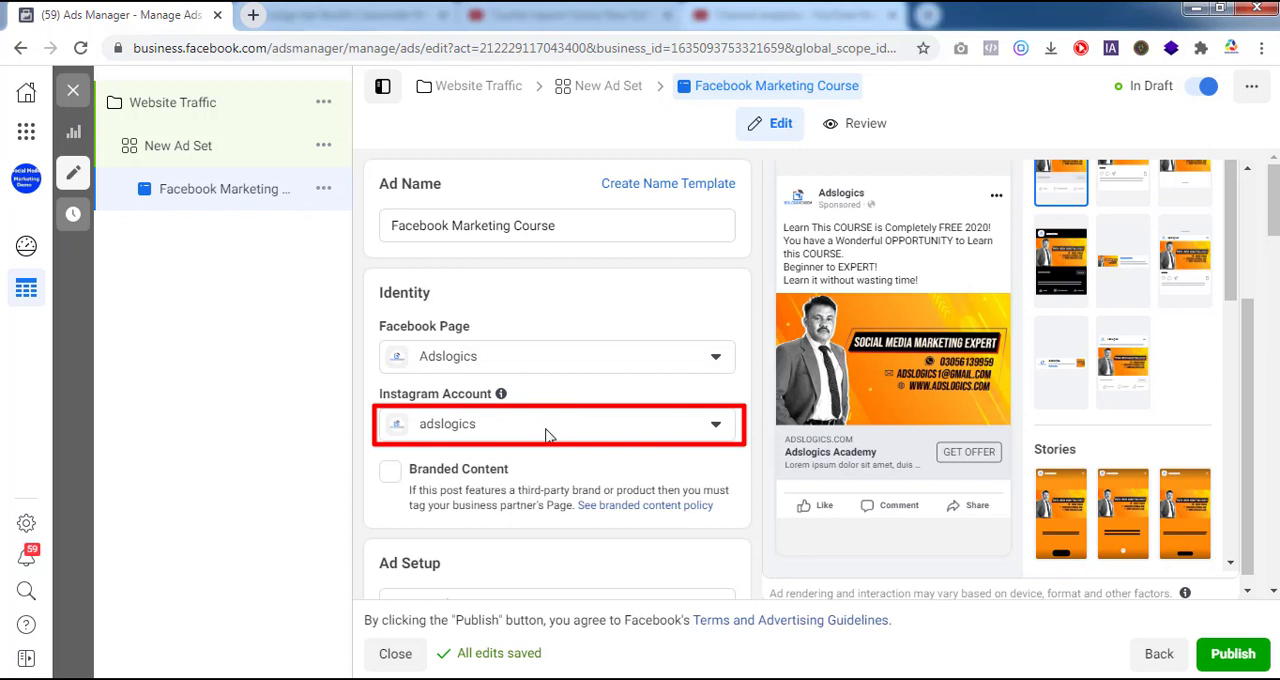
{"action": "scroll", "coordinate": [1275, 225], "scroll_direction": "down", "scroll_amount": 1}
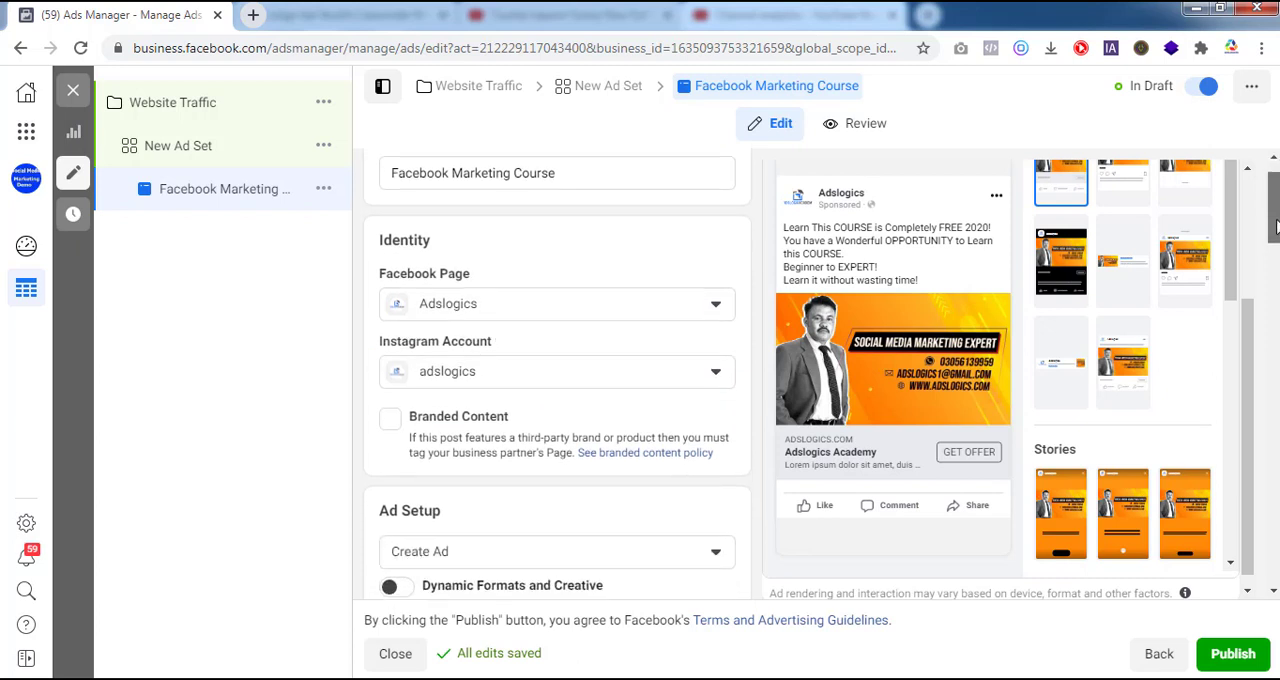
{"action": "scroll", "coordinate": [1275, 230], "scroll_direction": "down", "scroll_amount": 4}
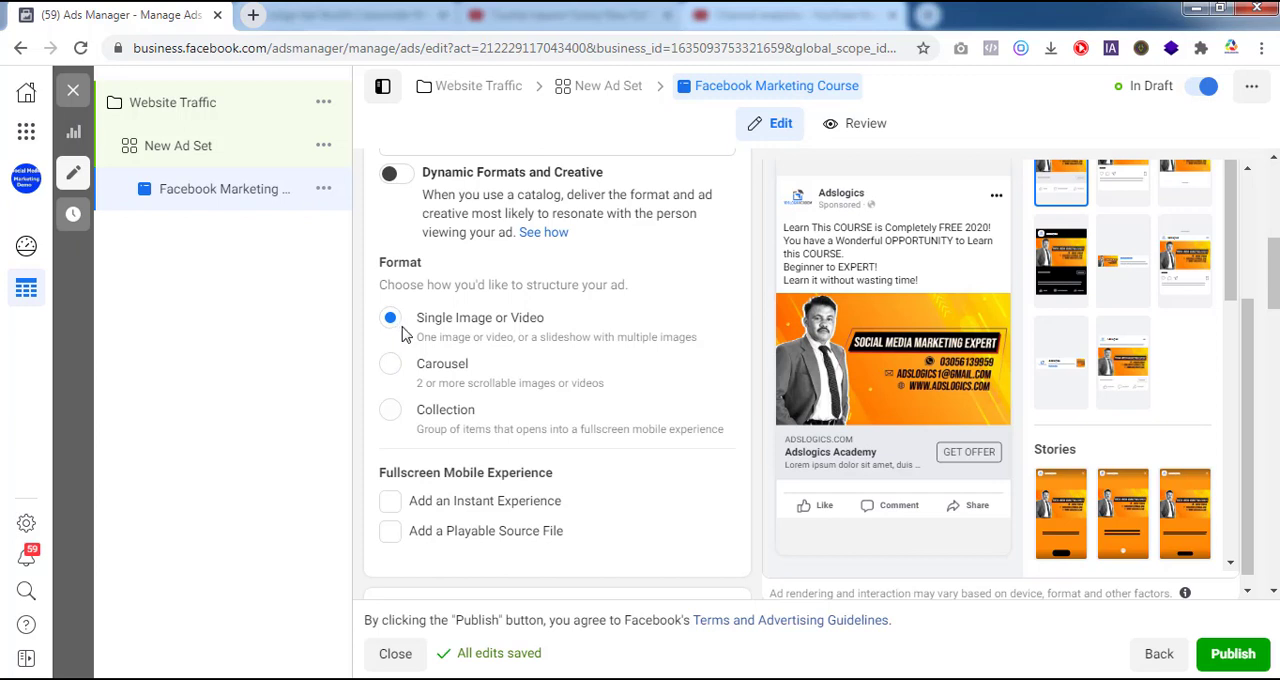
{"action": "left_click_drag", "start_coordinate": [1275, 282], "coordinate": [1275, 354]}
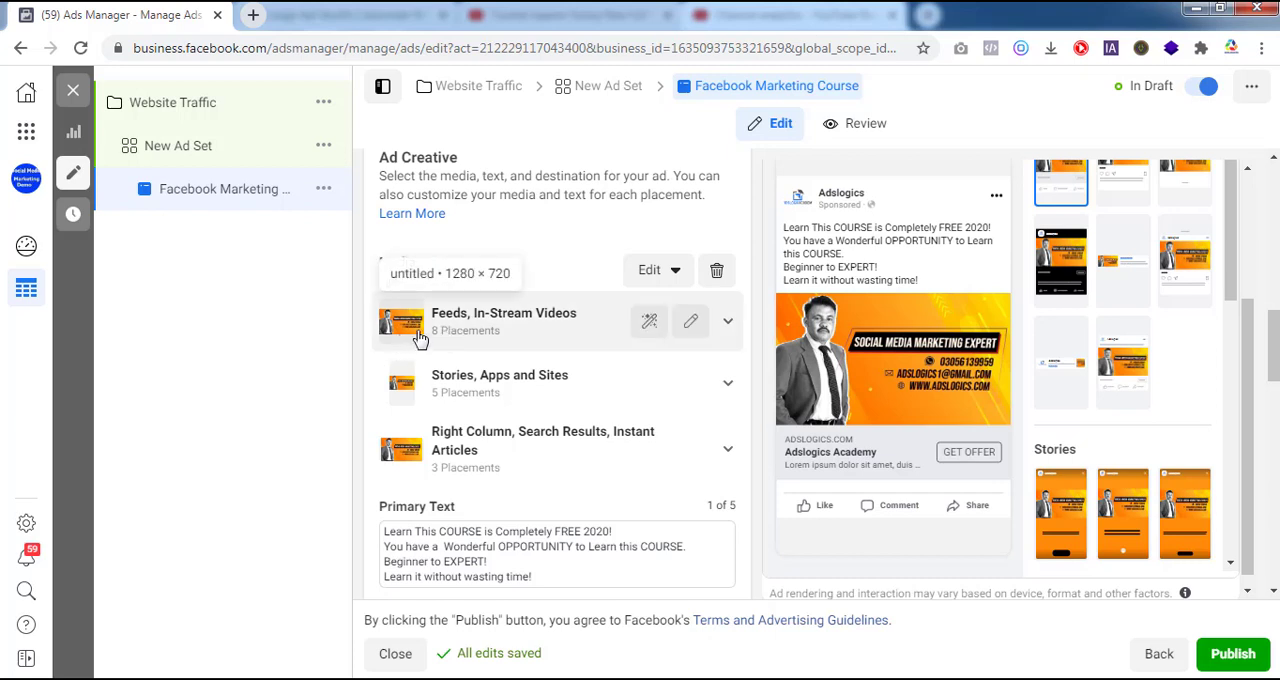
{"action": "scroll", "coordinate": [549, 351], "scroll_direction": "down", "scroll_amount": 2}
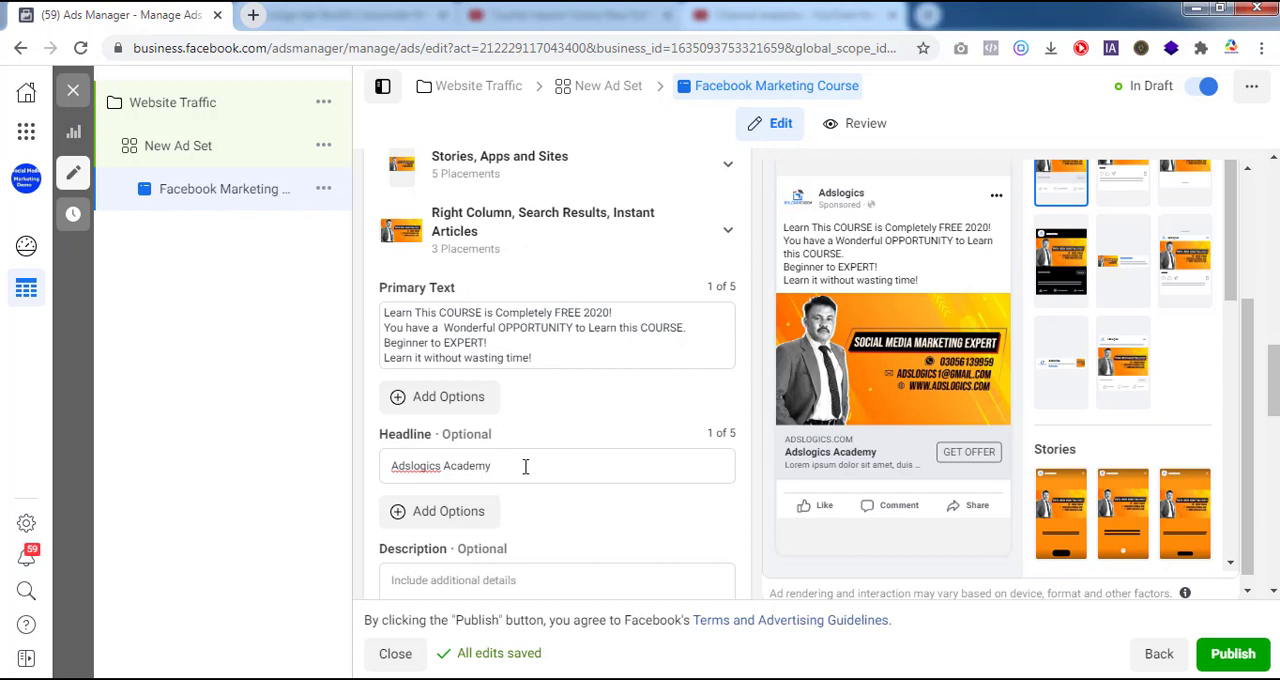
{"action": "left_click_drag", "start_coordinate": [1275, 386], "coordinate": [1275, 445]}
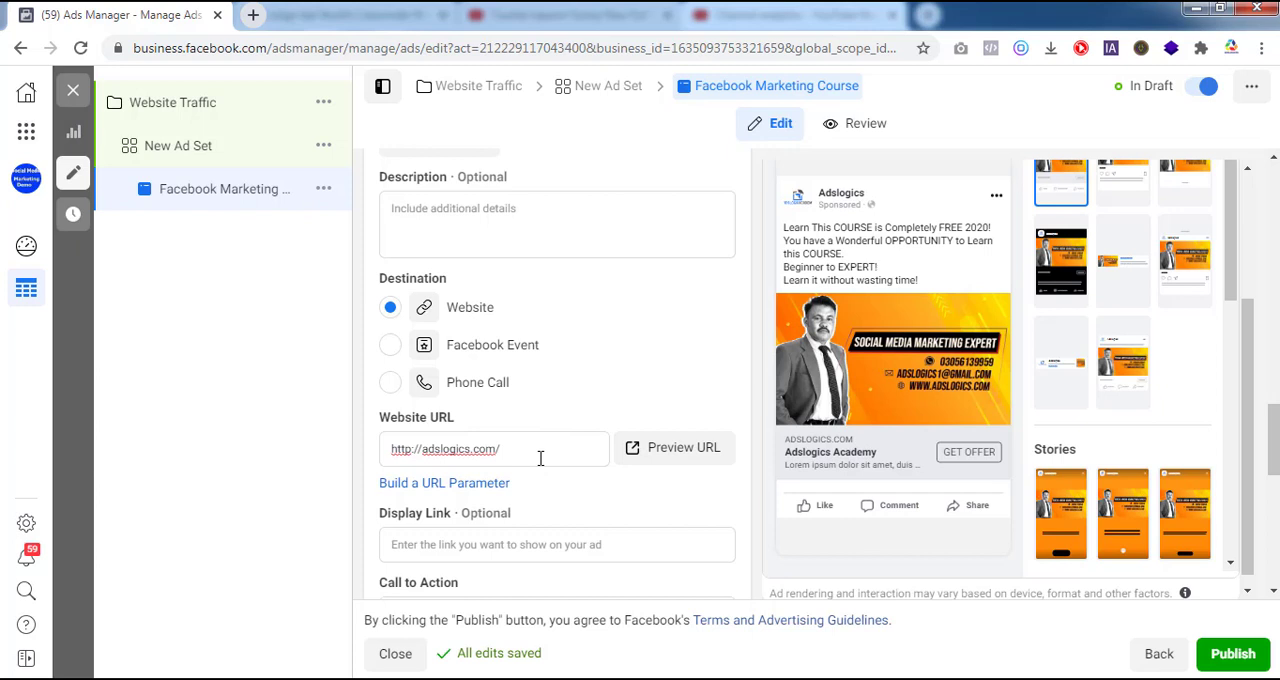
{"action": "scroll", "coordinate": [540, 458], "scroll_direction": "down", "scroll_amount": 3}
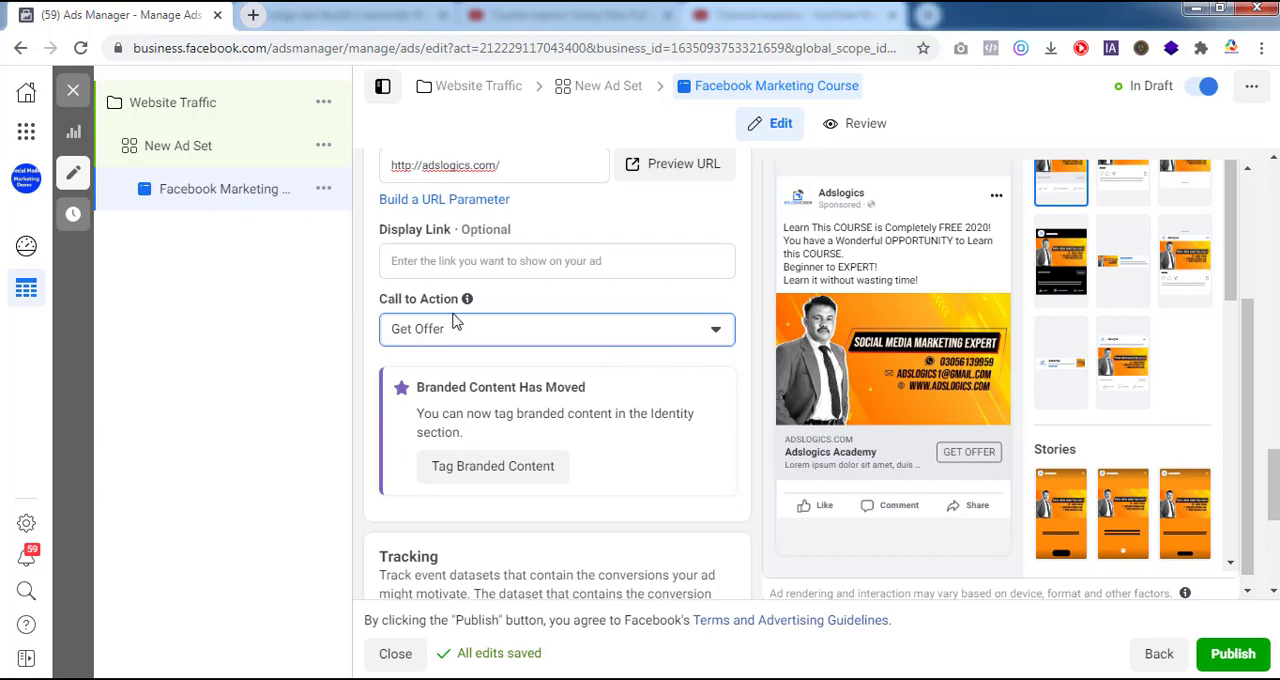
{"action": "left_click", "coordinate": [716, 335]}
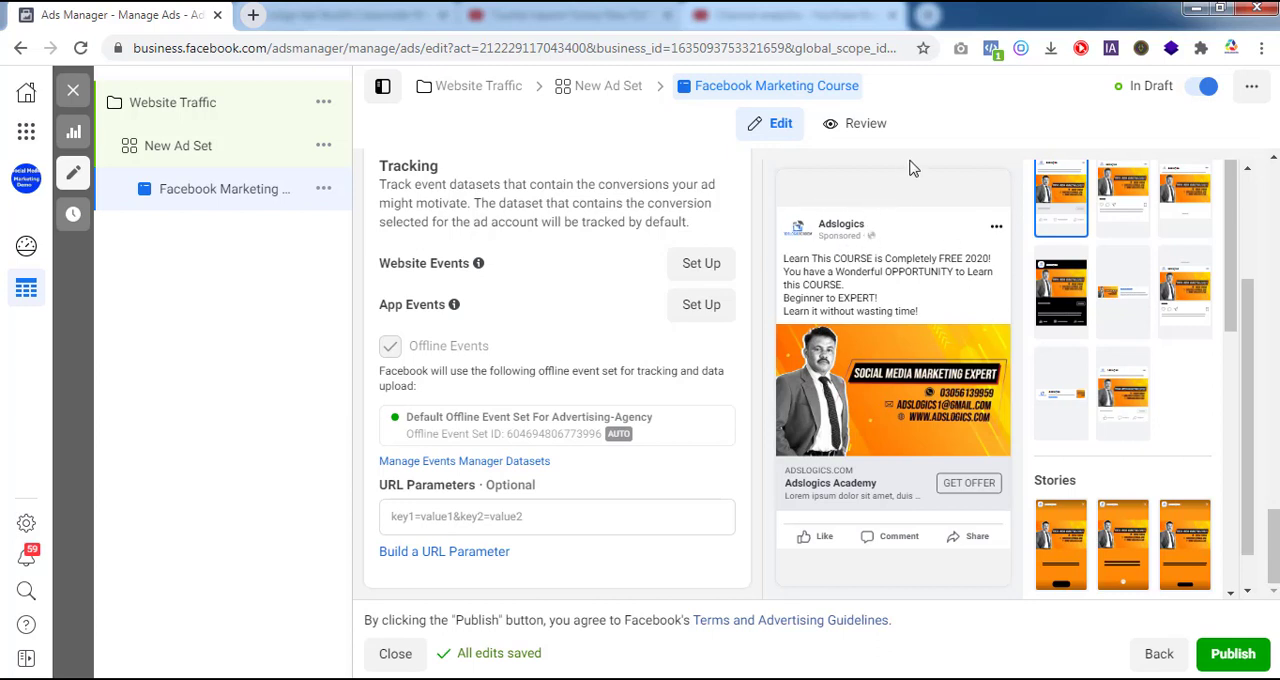
Step: Review the Facebook Marketing Course ad's summary and examine its ad preview
{"action": "left_click", "coordinate": [866, 125]}
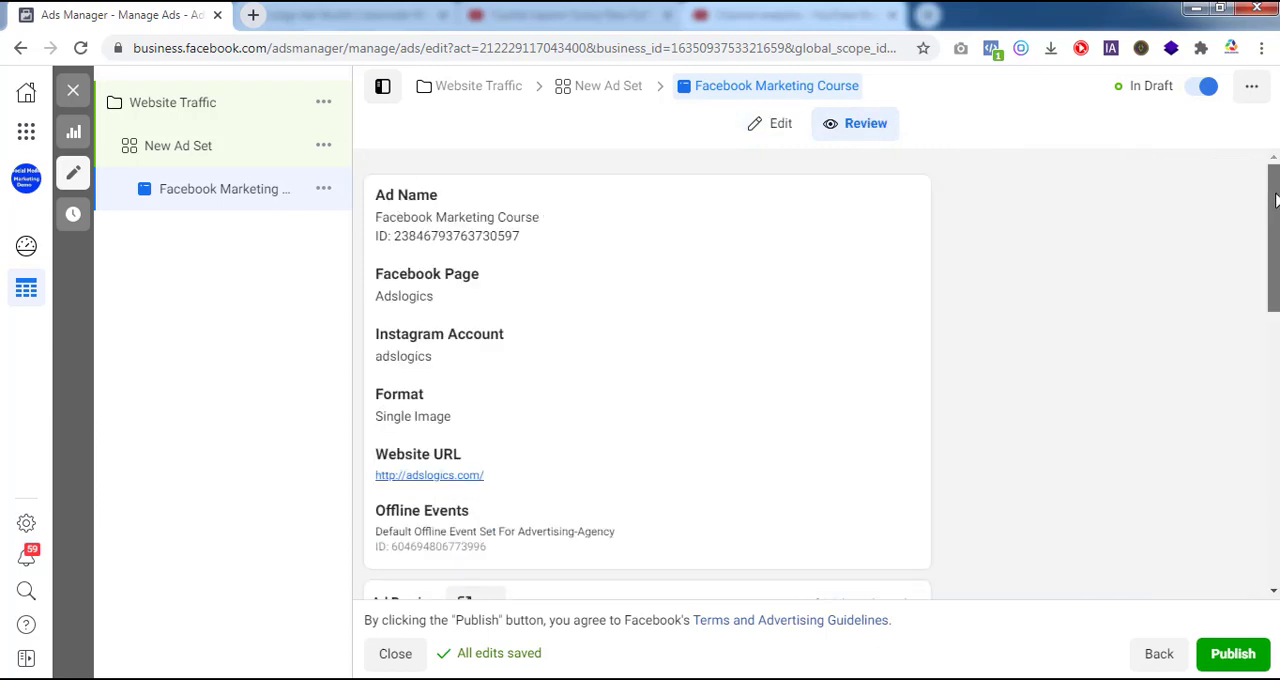
{"action": "scroll", "coordinate": [520, 190], "scroll_direction": "down", "scroll_amount": 6}
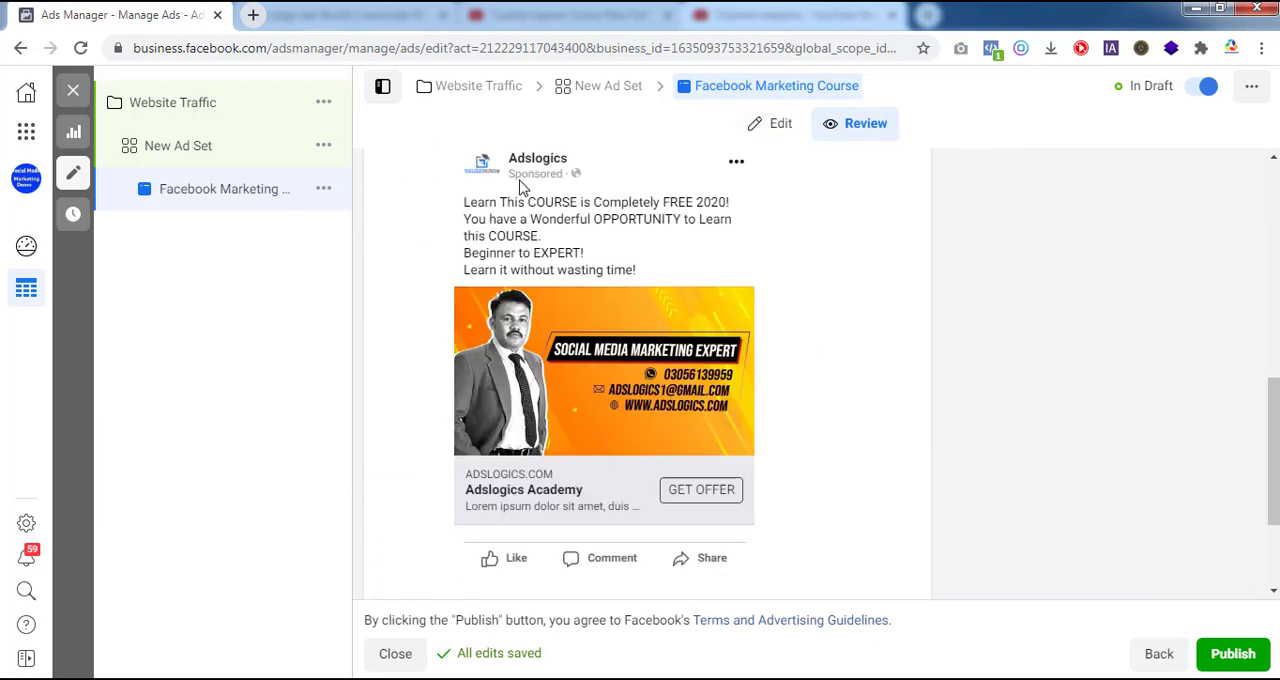
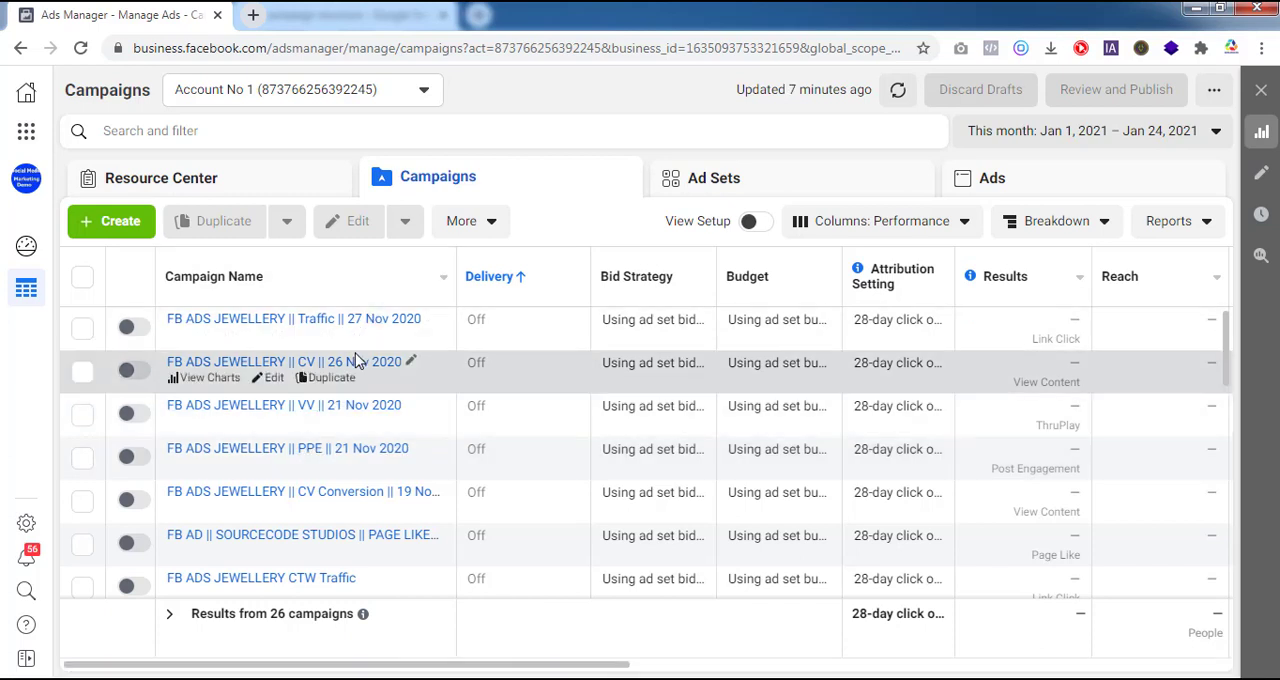
Step: Select the FB ADS JEWELLERY || Traffic || 27 Nov 2020 campaign and show only its ad sets
{"action": "left_click", "coordinate": [83, 337]}
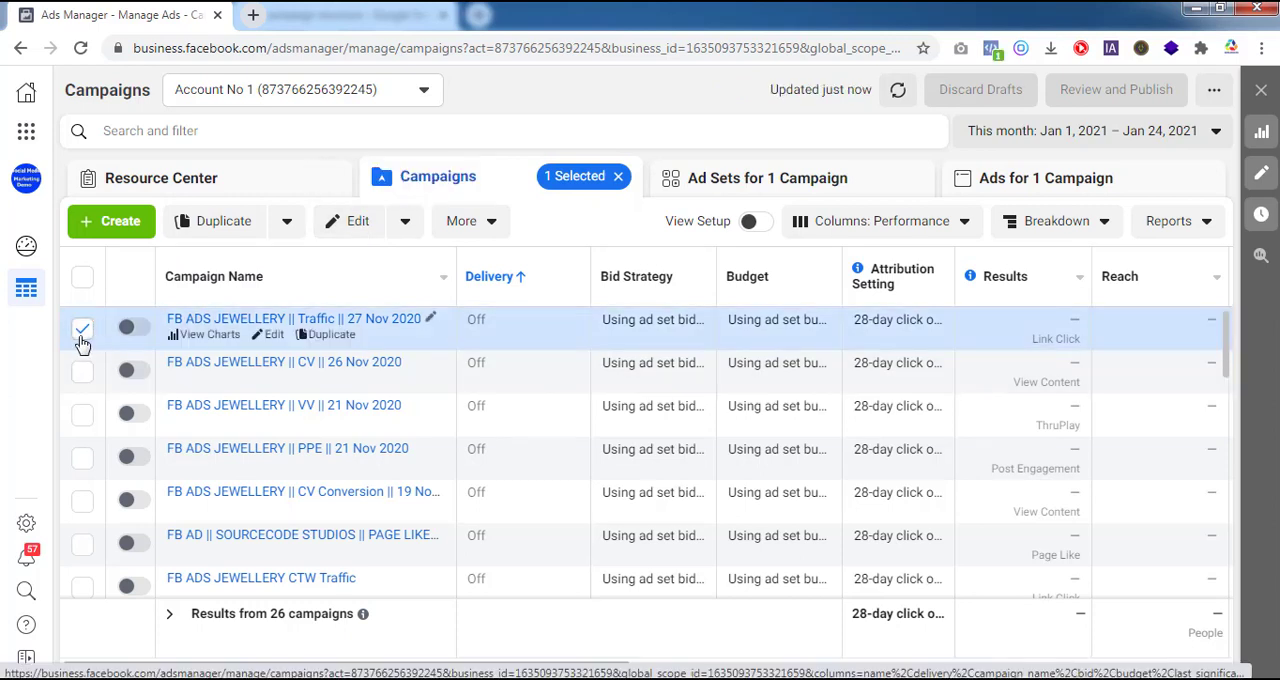
{"action": "left_click", "coordinate": [752, 190]}
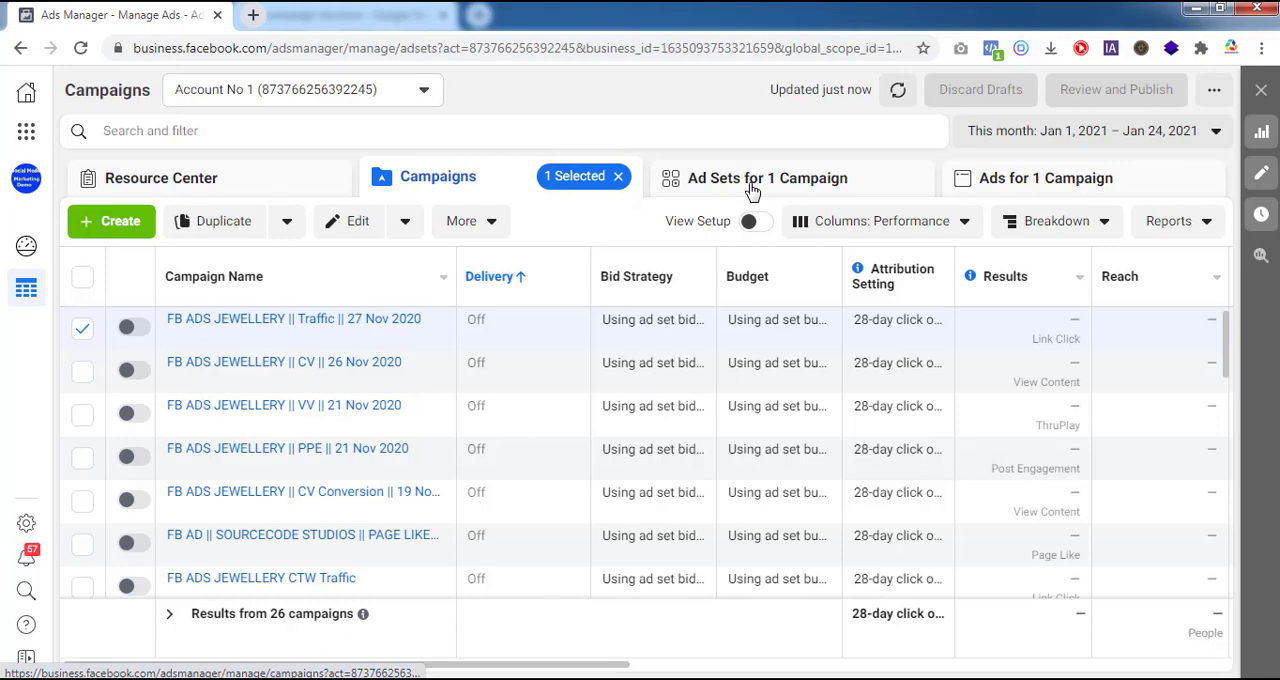